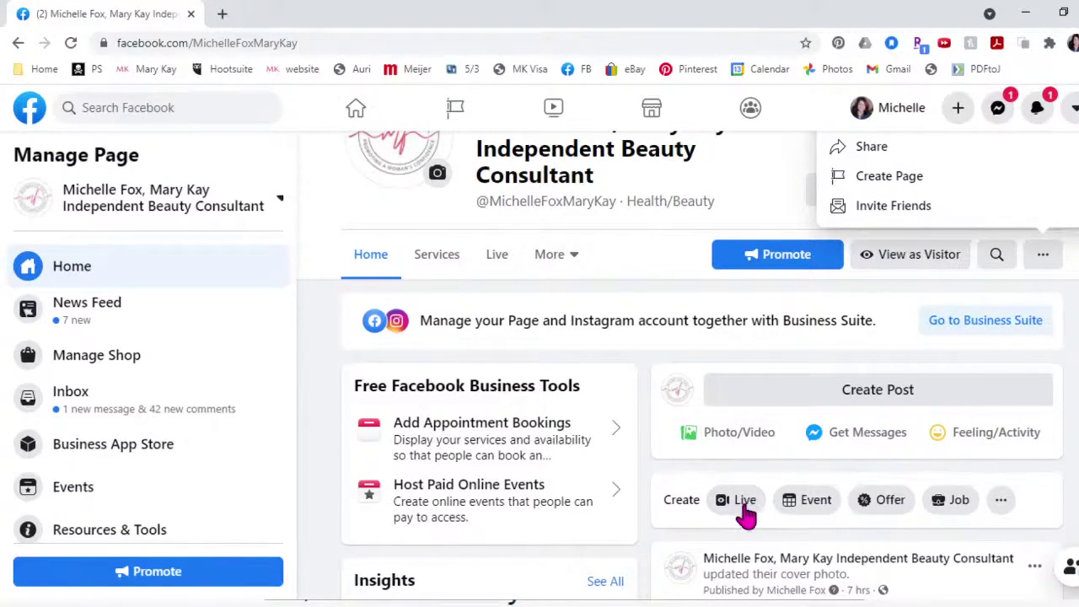
Step: Start a scheduled live video for the business Page and set its date to Jan 19, 2021
left_click(746, 506)
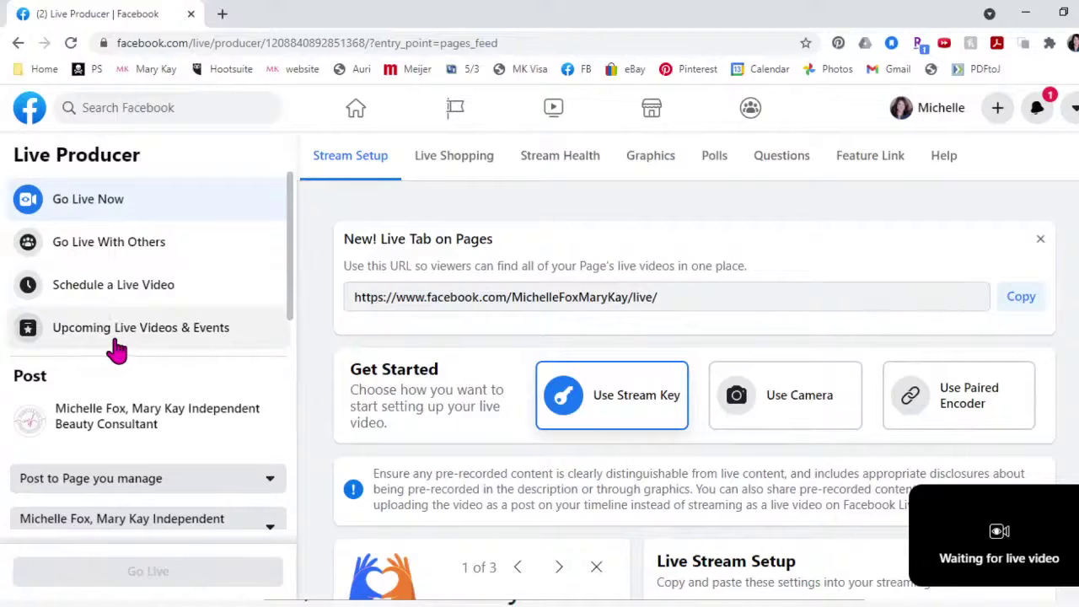
left_click(138, 300)
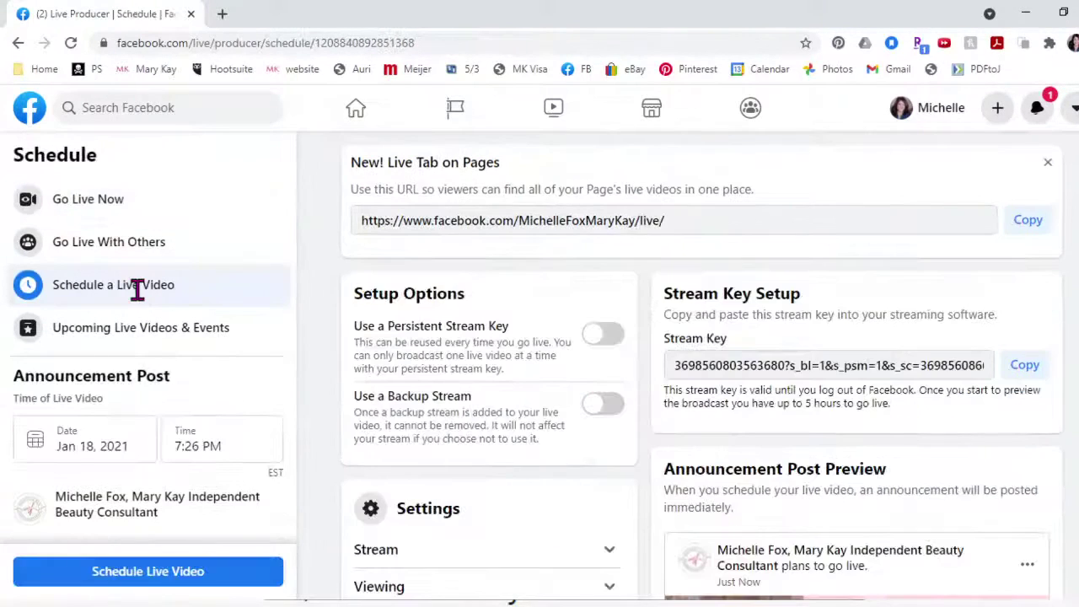
scroll(224, 379, "down", 2)
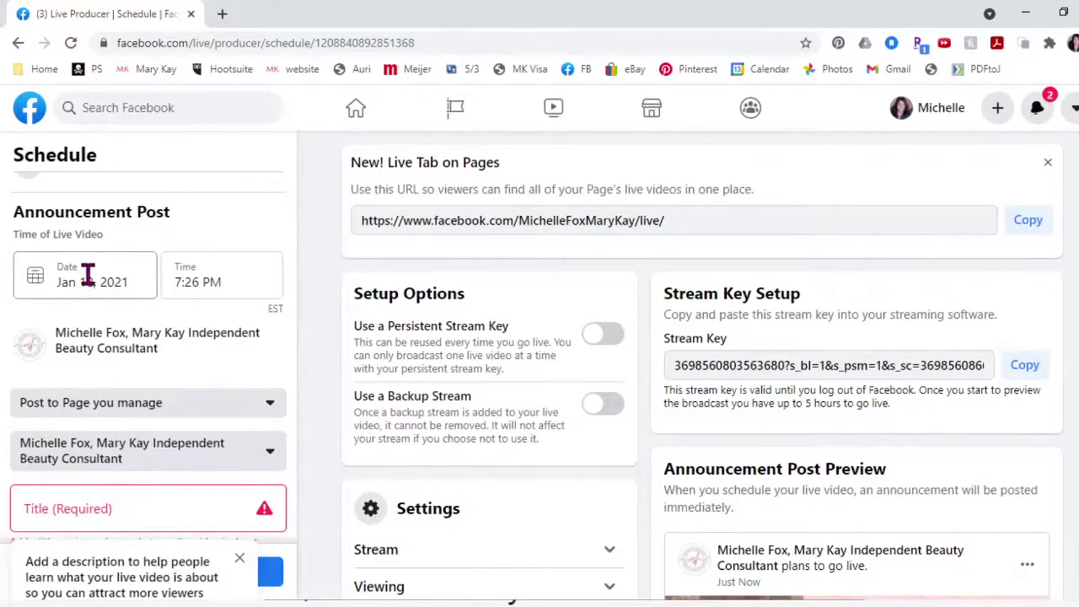
left_click(84, 280)
left_click(104, 456)
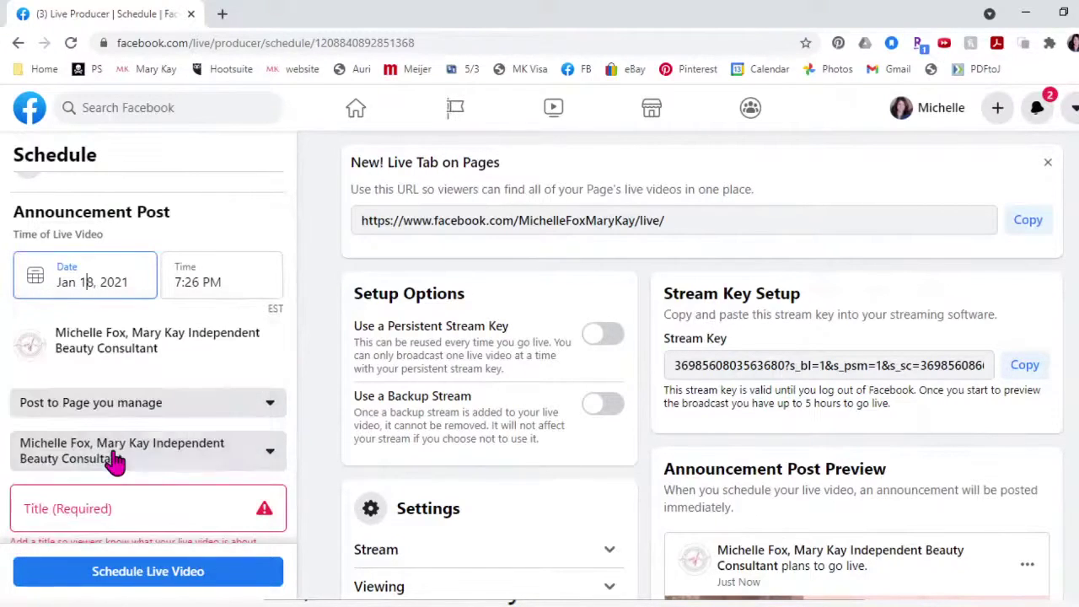
Step: Set the scheduled live video's start time to 12:05 PM
left_click(183, 283)
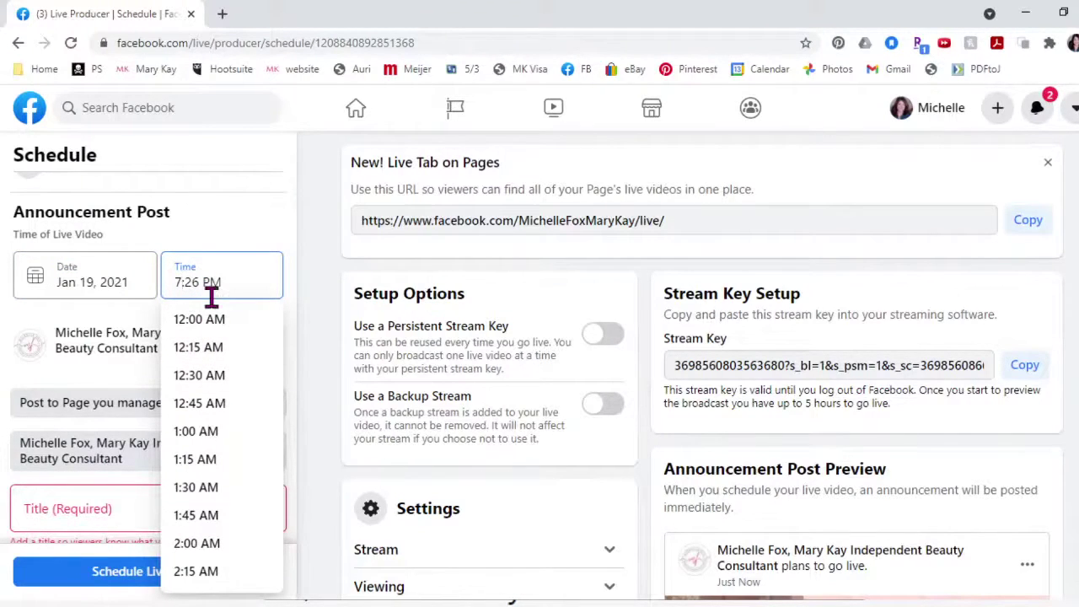
key("BackSpace")
type("12")
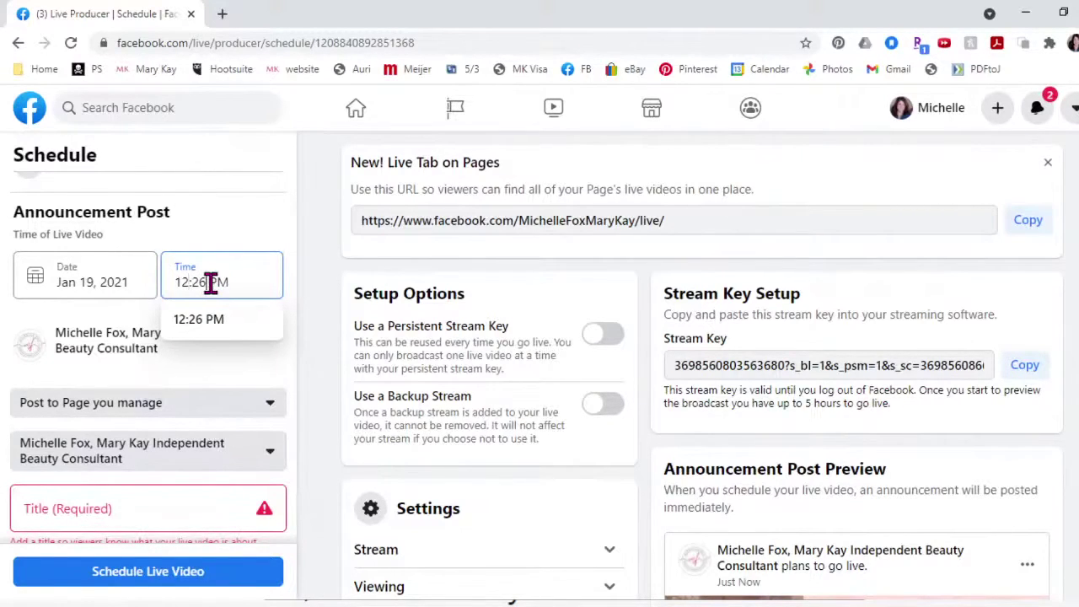
key("BackSpace")
key("BackSpace")
type("05")
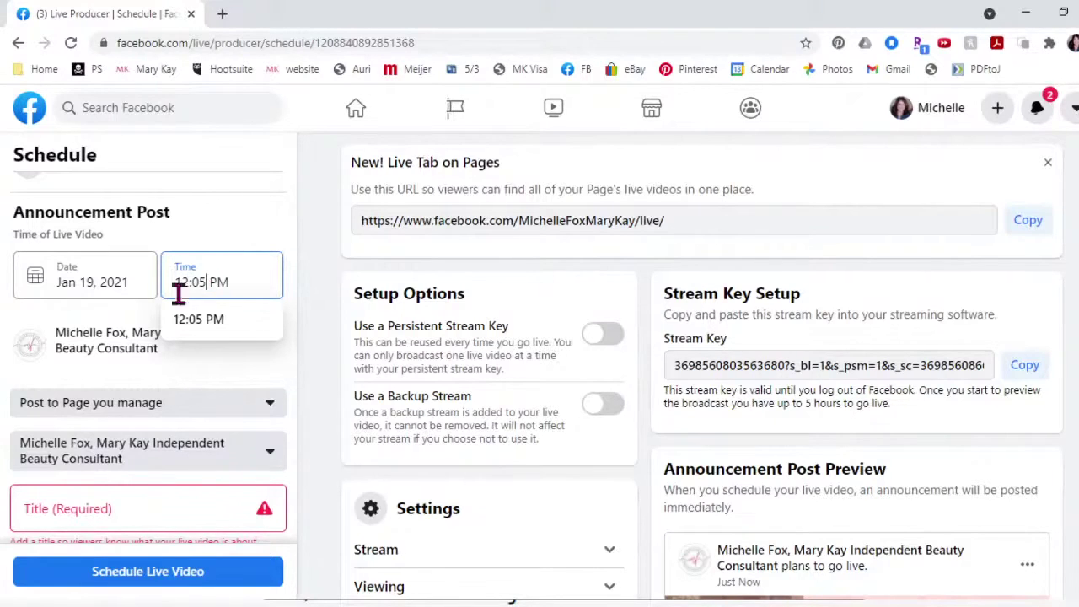
left_click(137, 337)
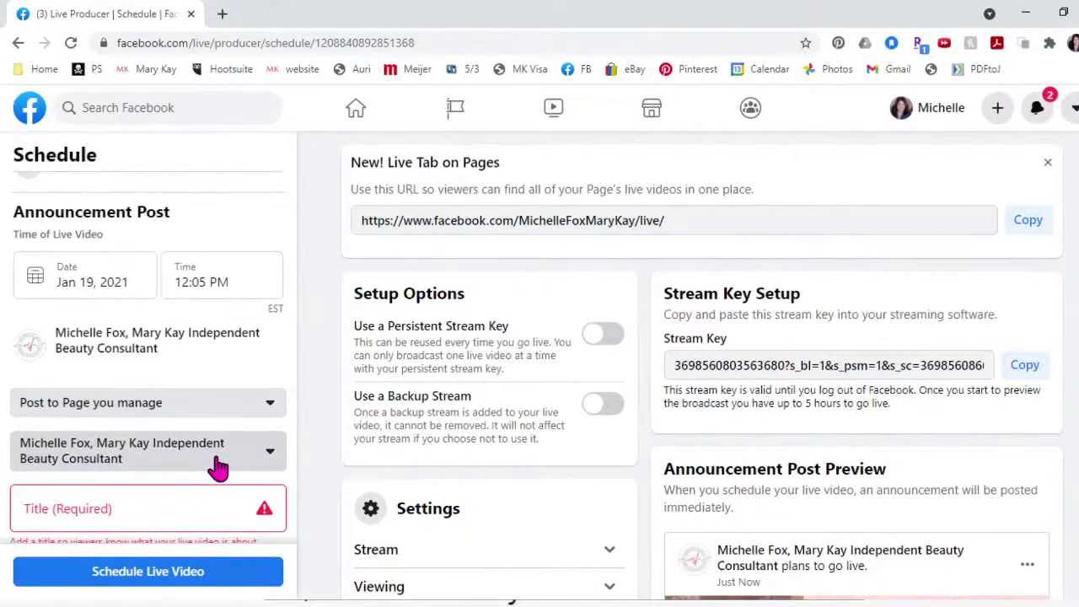
Step: Enter "Mid month update for FriYAY prize event!" as the title of the live video
left_click(176, 505)
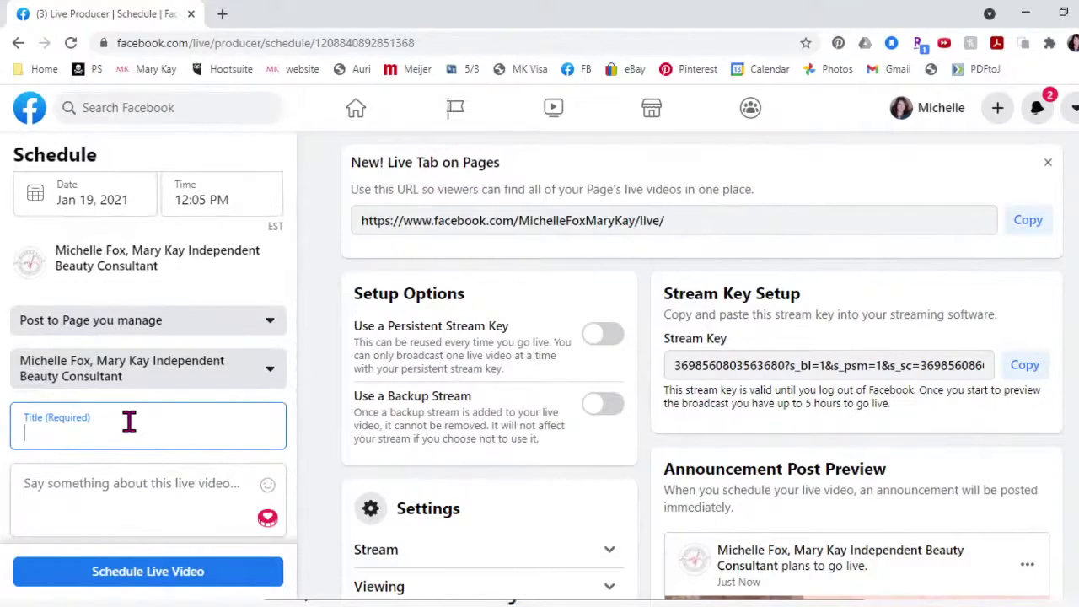
type("Mid month r")
key("BackSpace")
type("update")
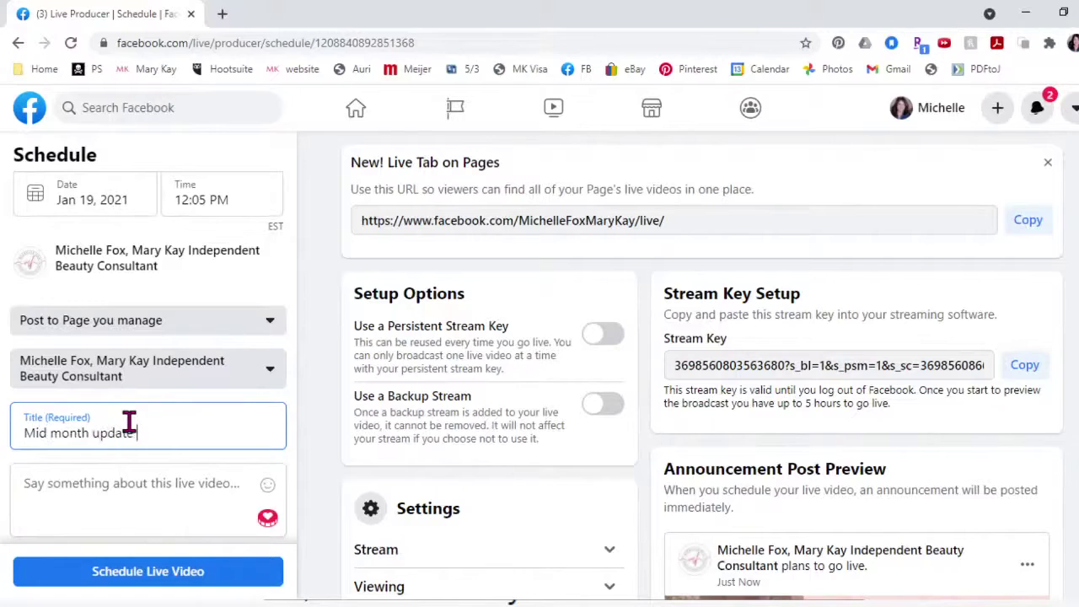
type(" for FriYAY prize eve")
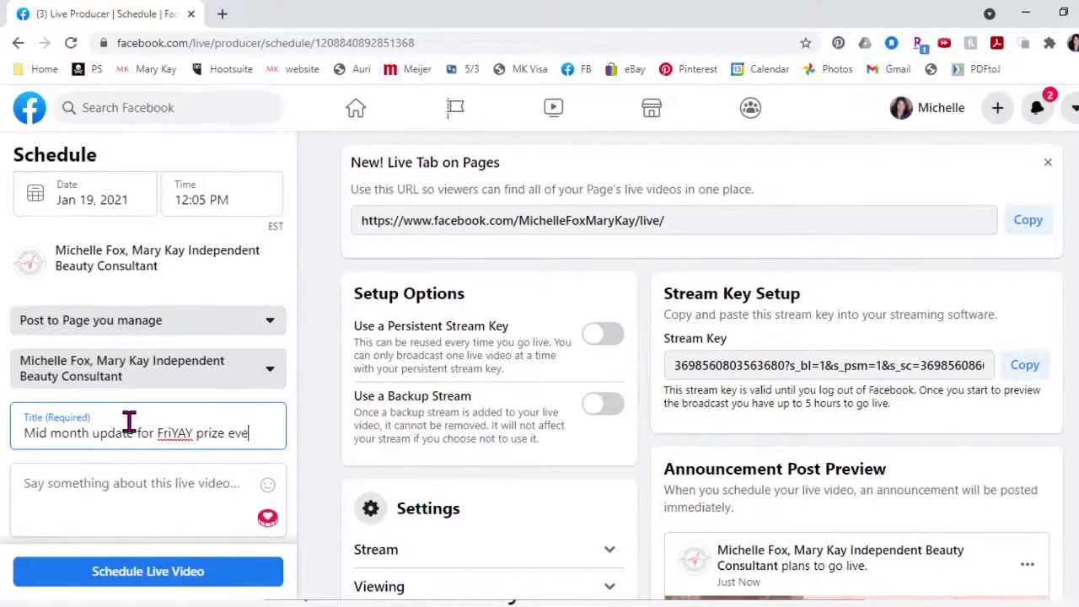
type("nt!")
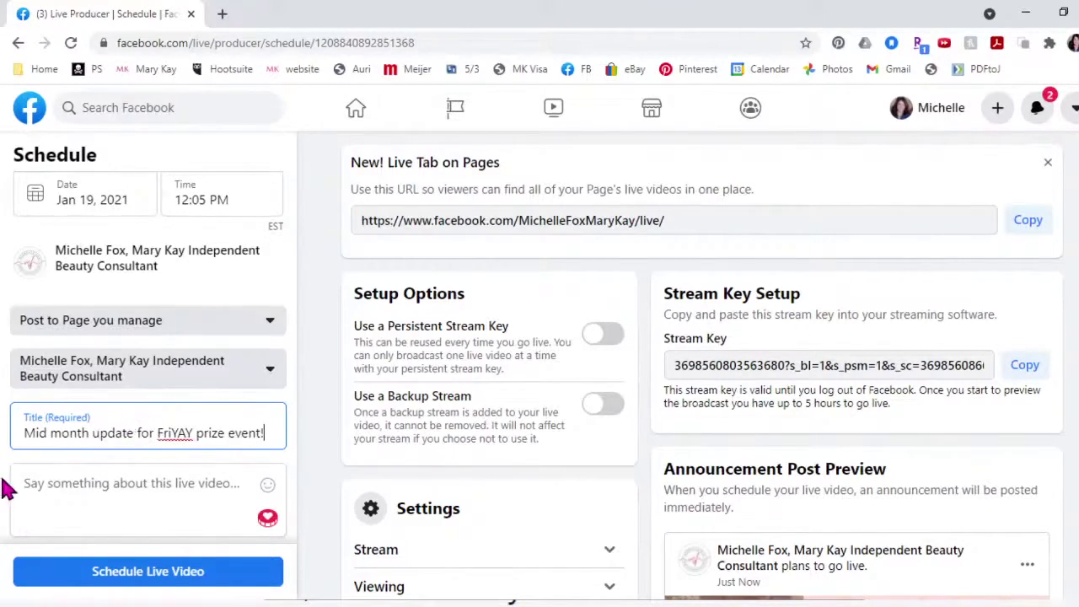
left_click(51, 487)
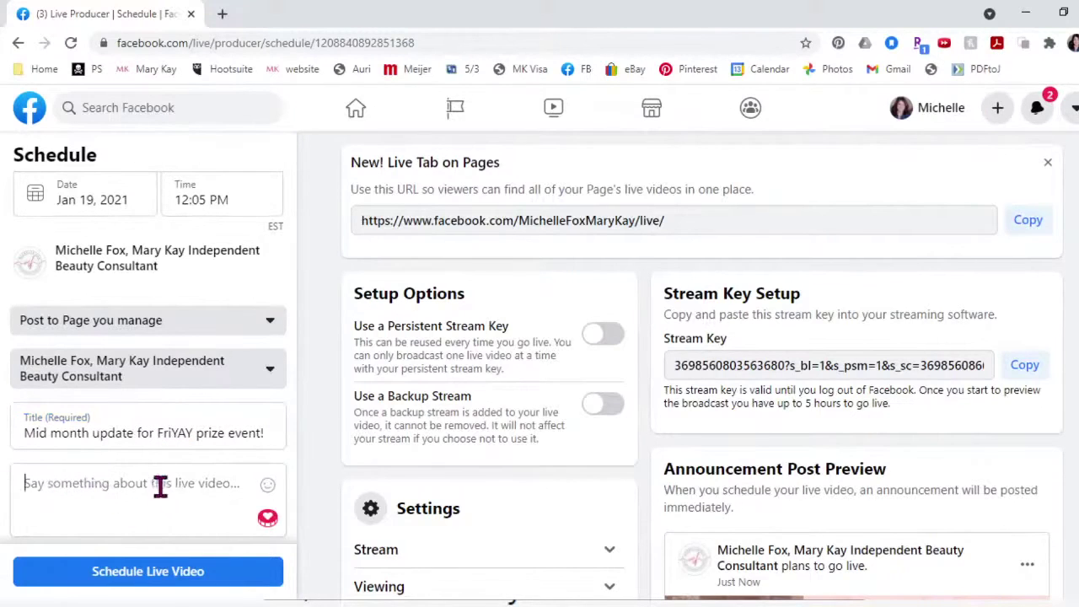
scroll(159, 487, "down", 1)
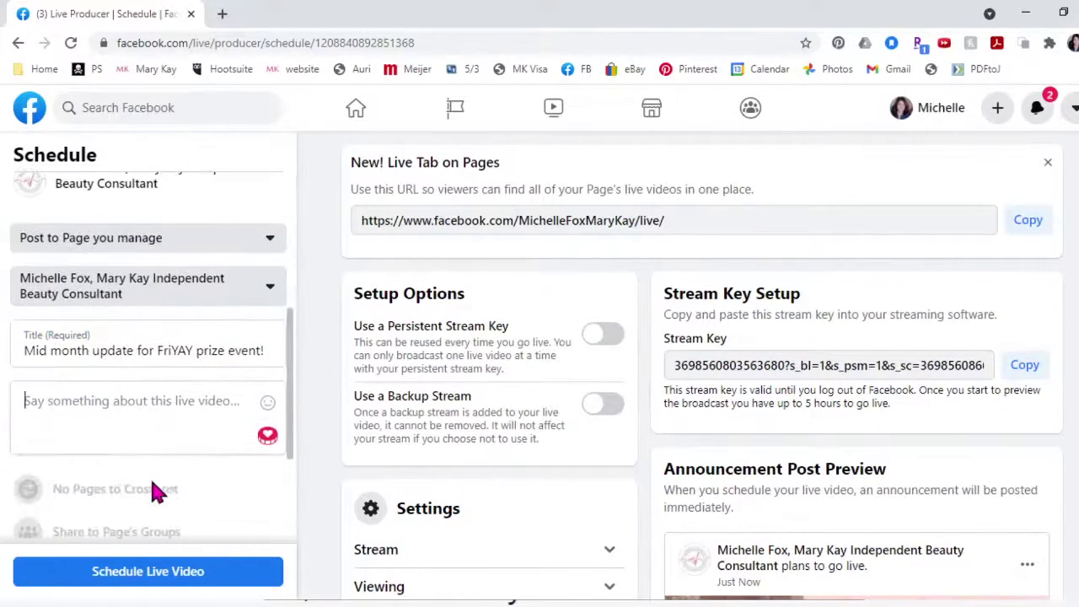
left_click(90, 401)
left_click(97, 498)
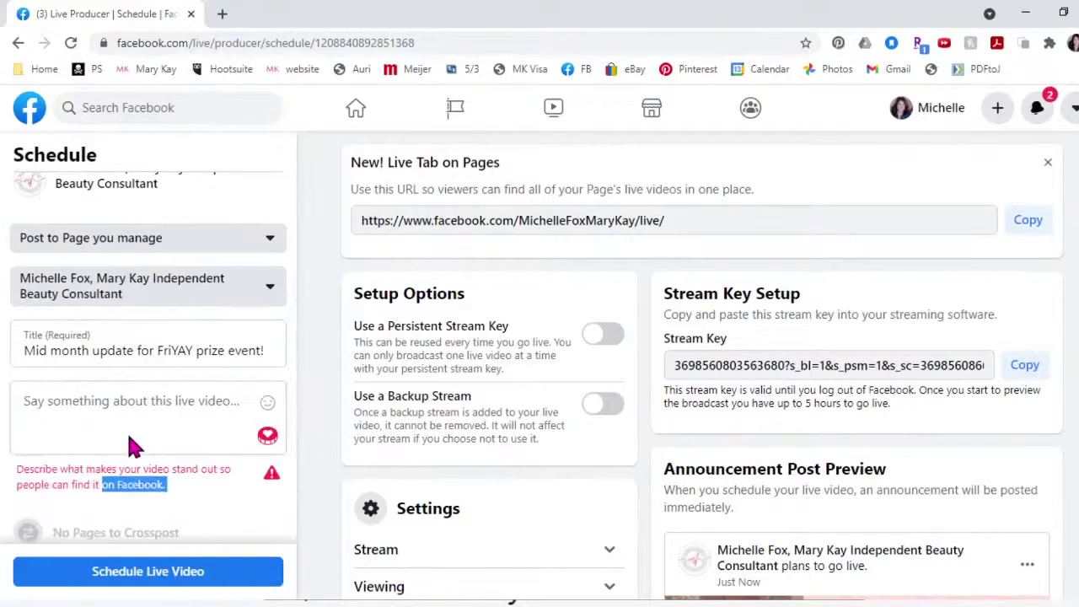
Step: Add the Mary Kay Preferred Customers #MKvips group as the group to promote with the live video
scroll(95, 392, "down", 2)
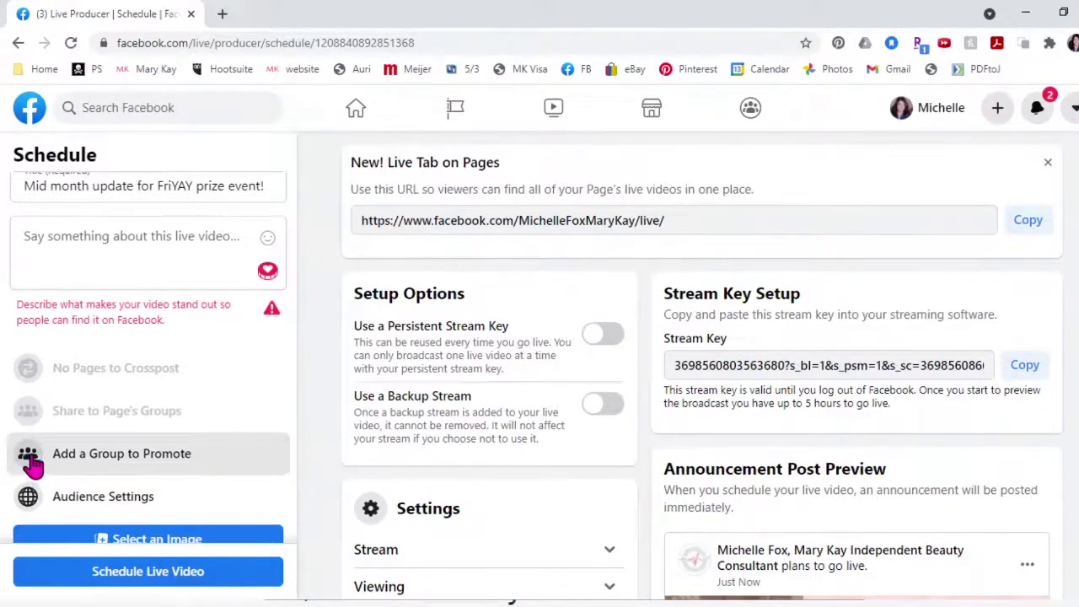
left_click(31, 460)
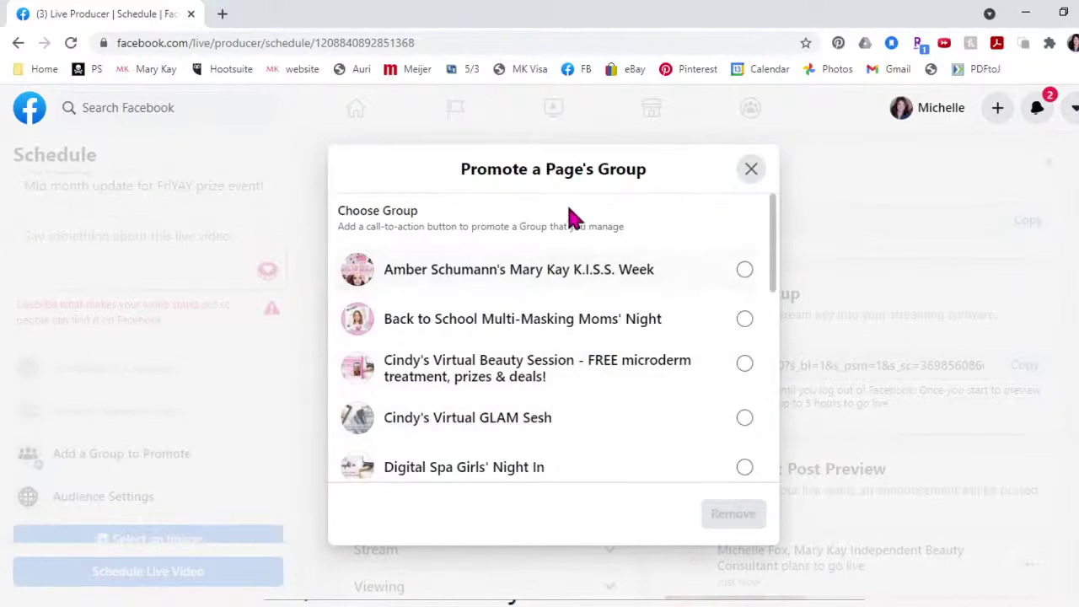
scroll(744, 470, "down", 3)
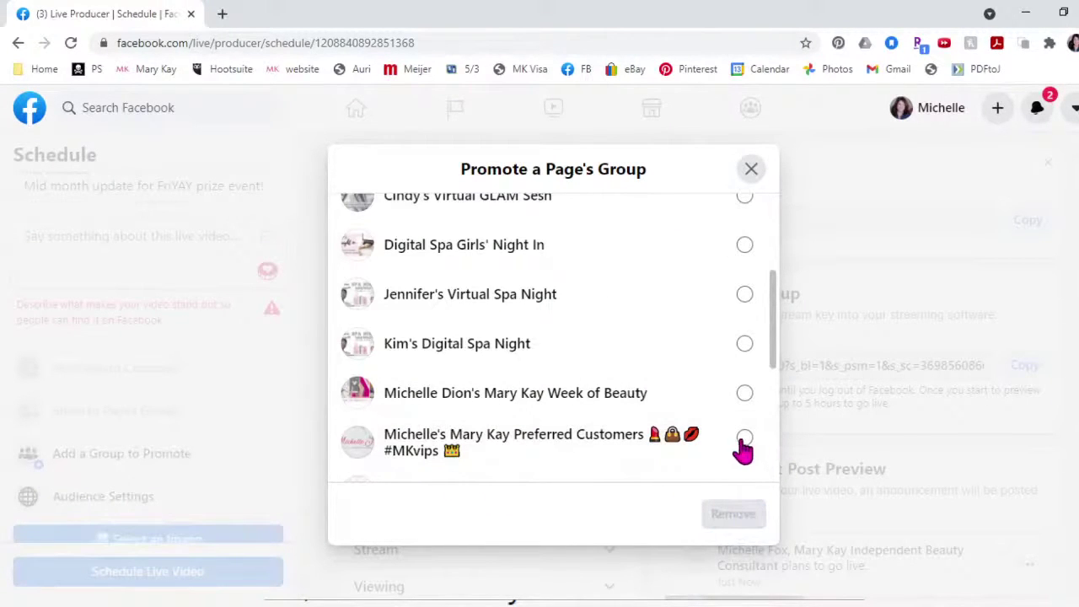
left_click(745, 439)
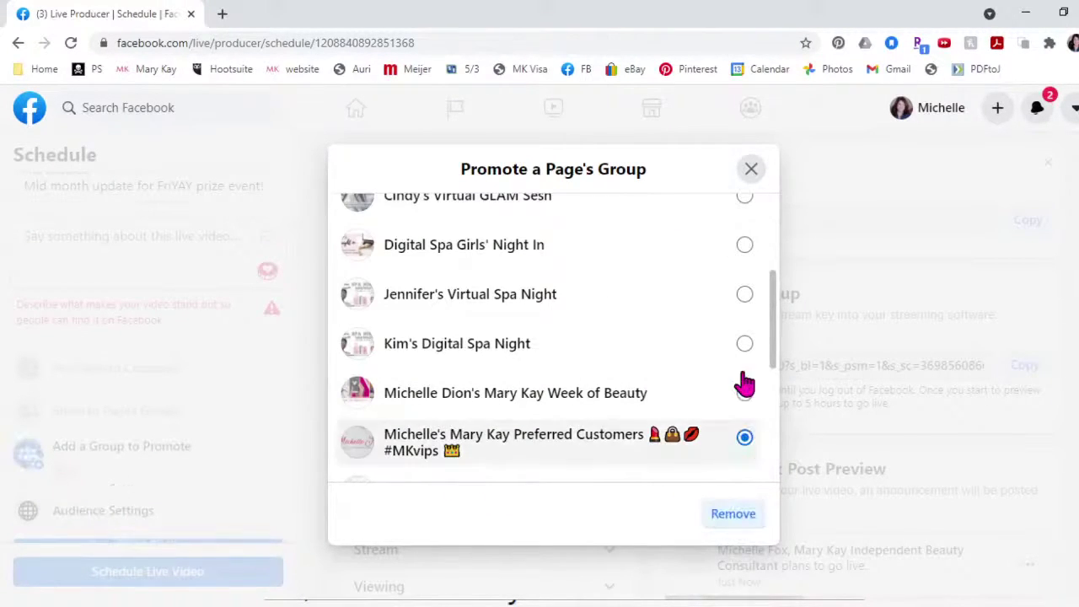
left_click(750, 171)
Step: Examine the minimum age choices and location options in the audience settings and close them without saving
scroll(179, 478, "down", 1)
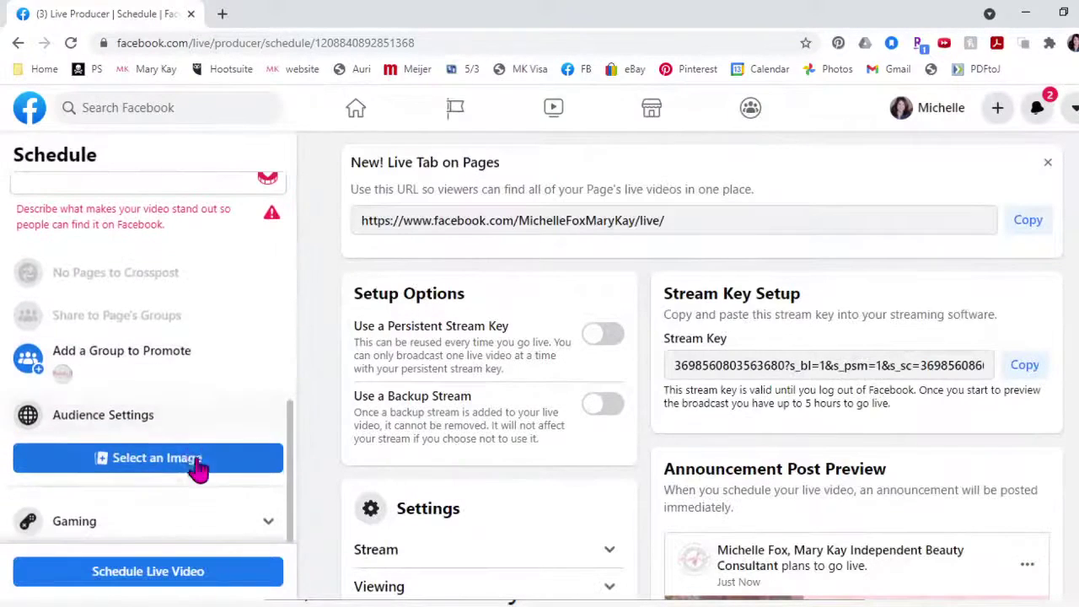
mouse_move(73, 355)
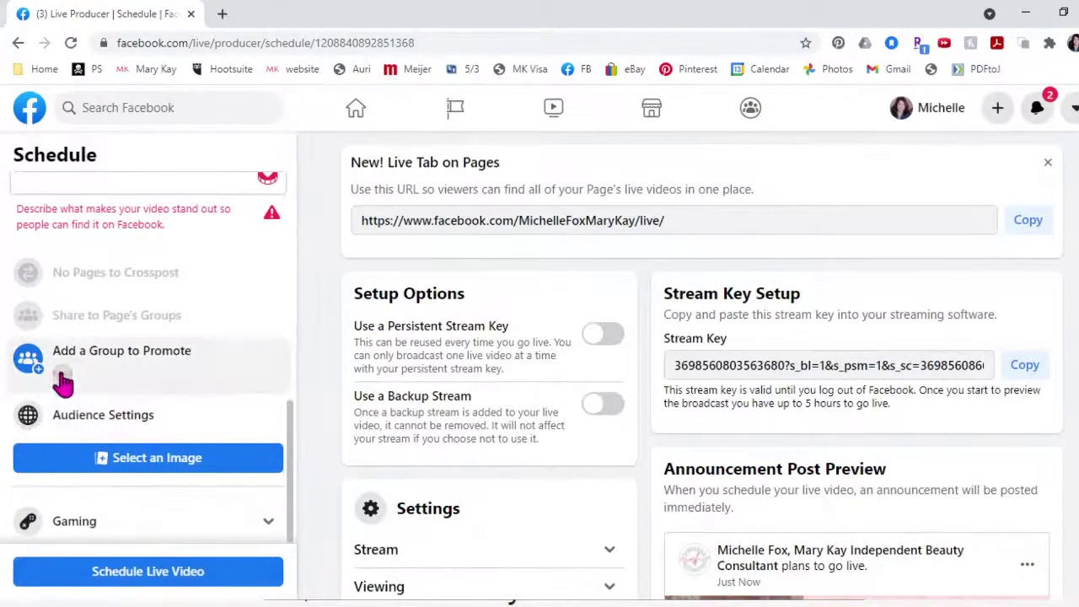
left_click(100, 426)
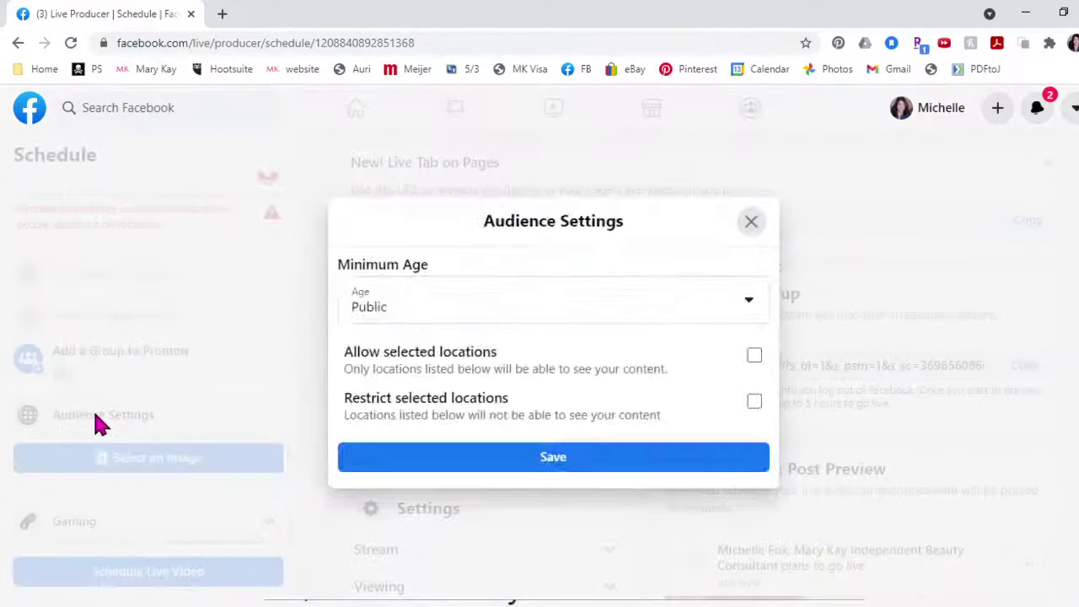
left_click(749, 304)
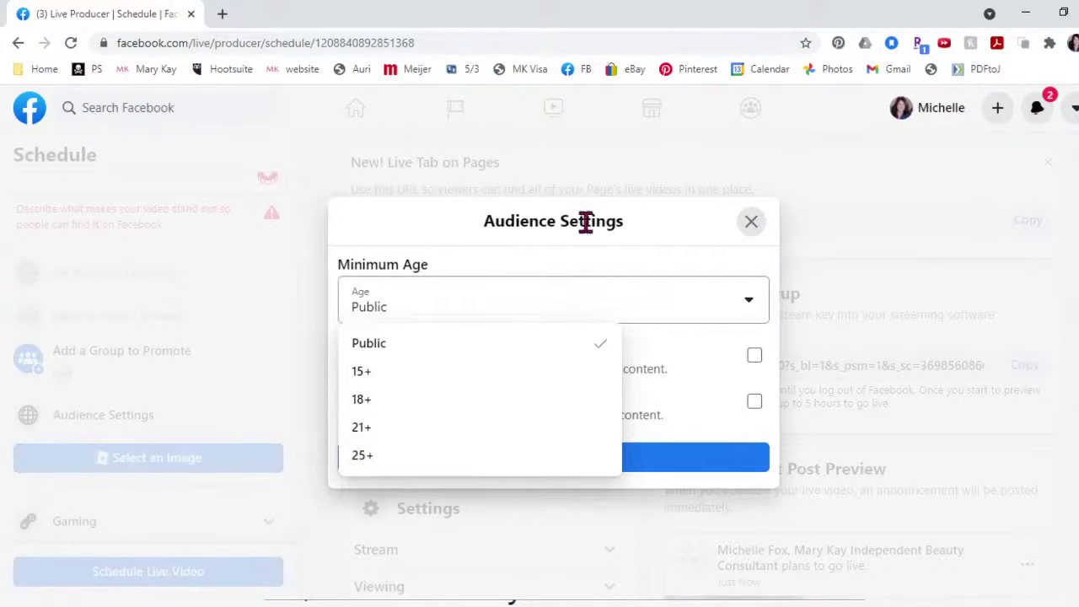
left_click(651, 231)
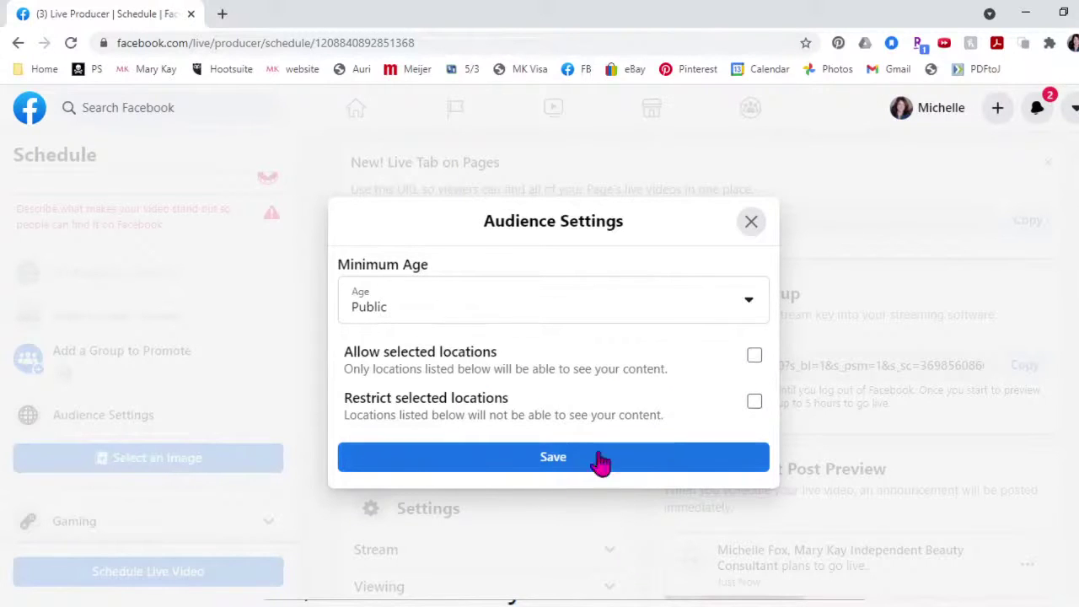
left_click(750, 223)
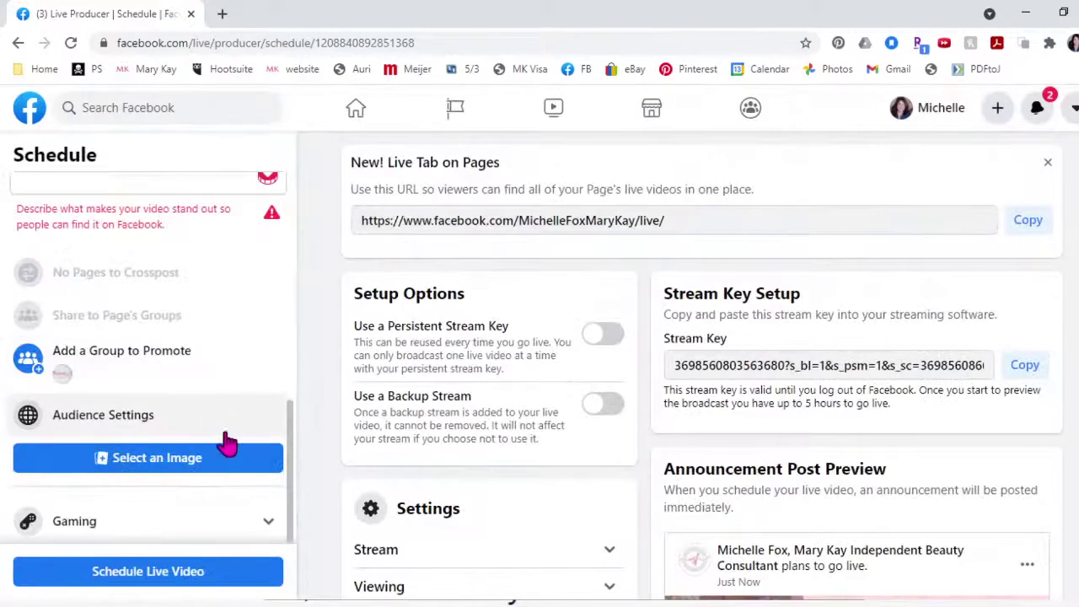
Step: Enter the live video description "Let's talk about how many entries you have in the drawing!"
scroll(224, 278, "up", 3)
left_click(65, 304)
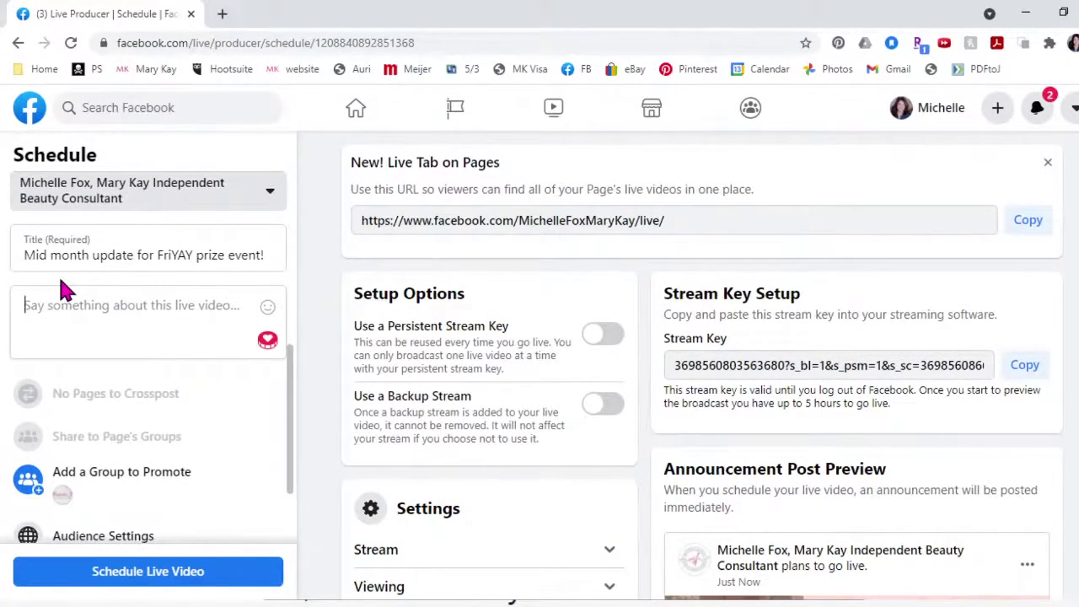
type("Let's talk abo")
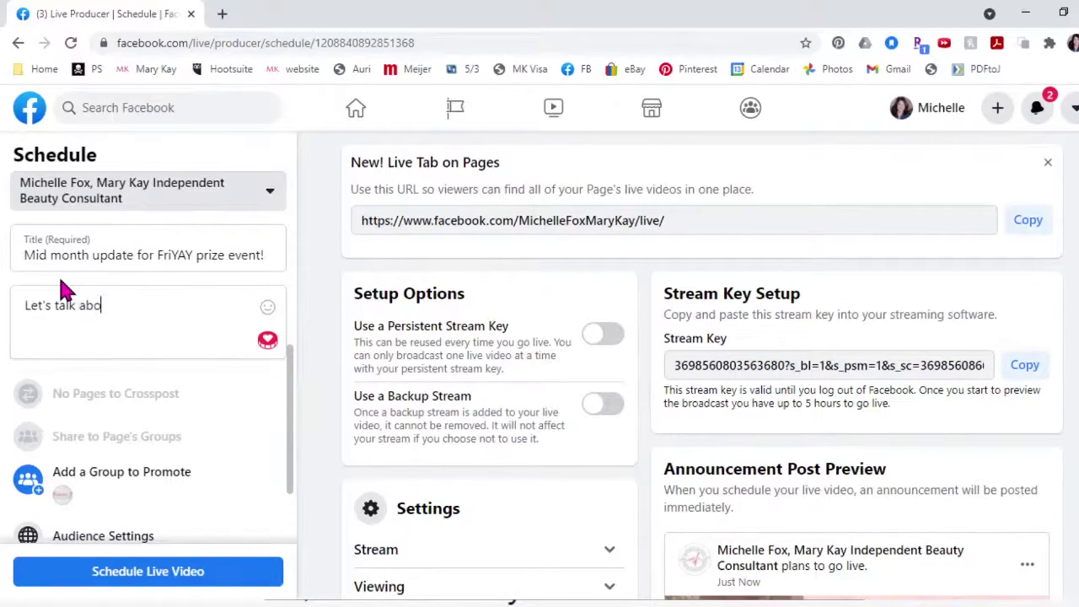
type("ut how many entrie")
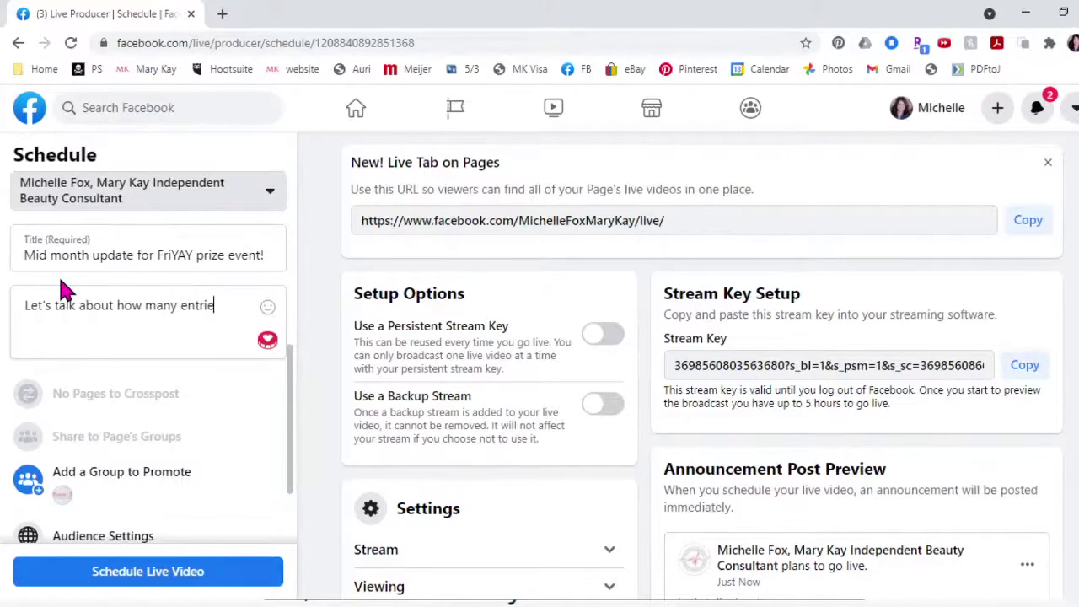
type("s you have in the drawing!")
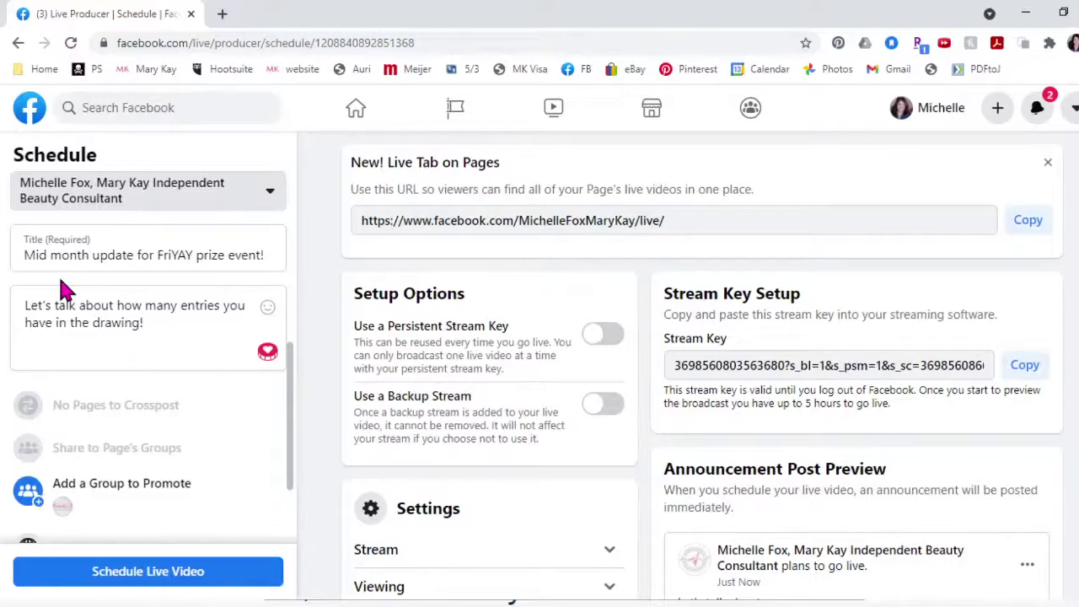
Step: Select the "Win!" confetti picture as the announcement image and check it in the post preview
scroll(156, 446, "down", 2)
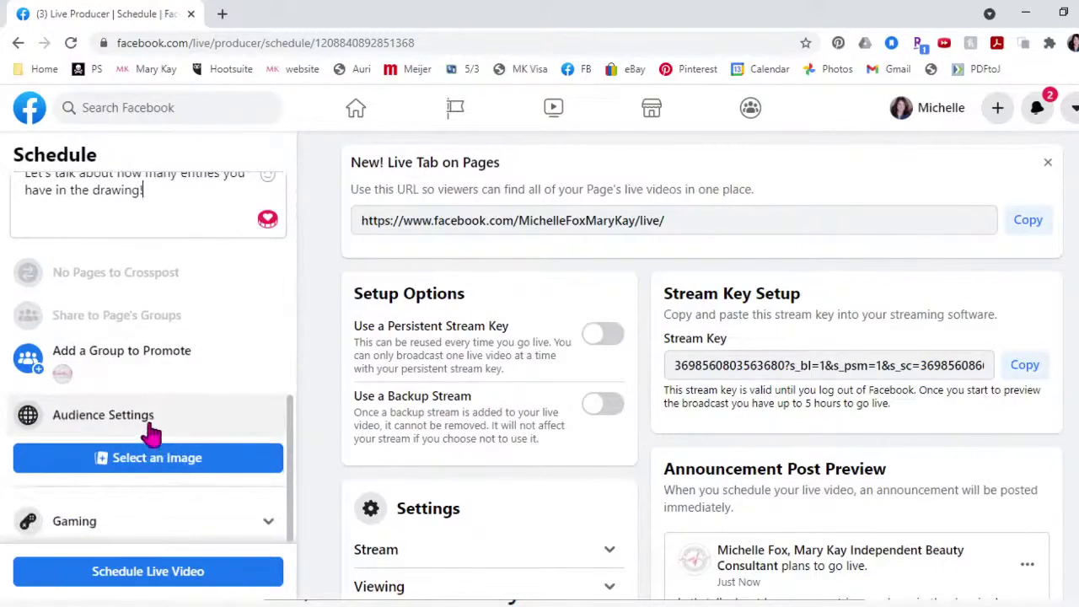
left_click(155, 465)
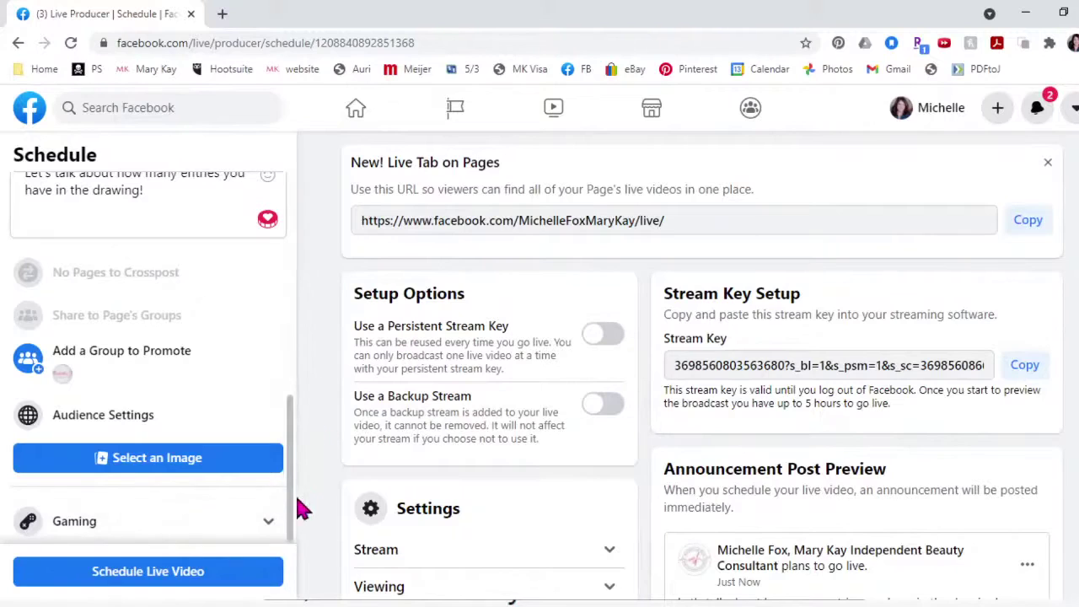
scroll(549, 498, "down", 1)
scroll(548, 500, "down", 4)
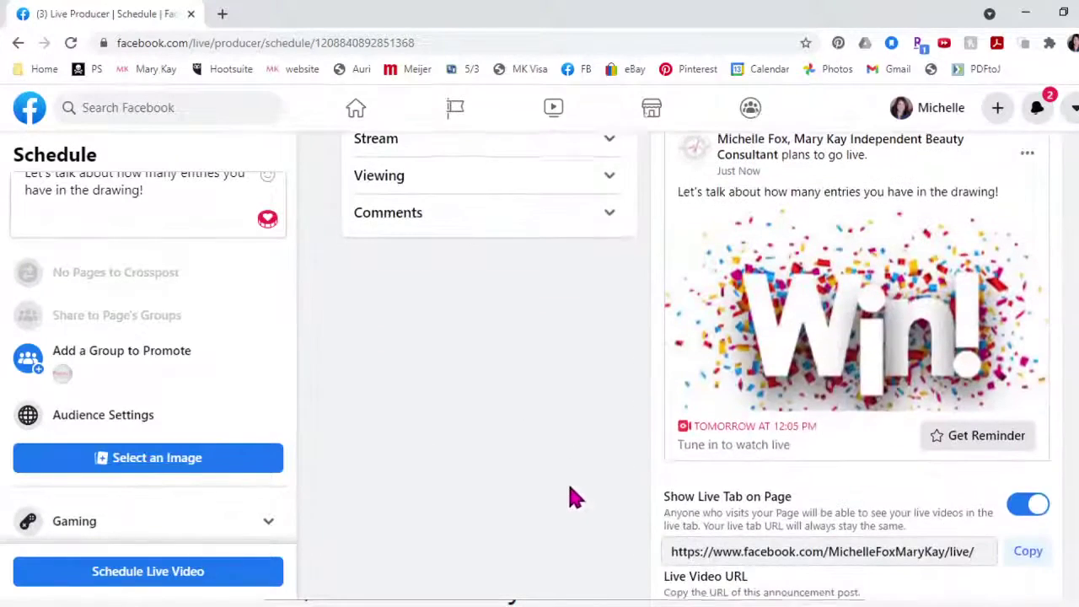
Step: Review the scheduled date and time, the setup options, the stream settings and the announcement post preview
scroll(564, 528, "up", 5)
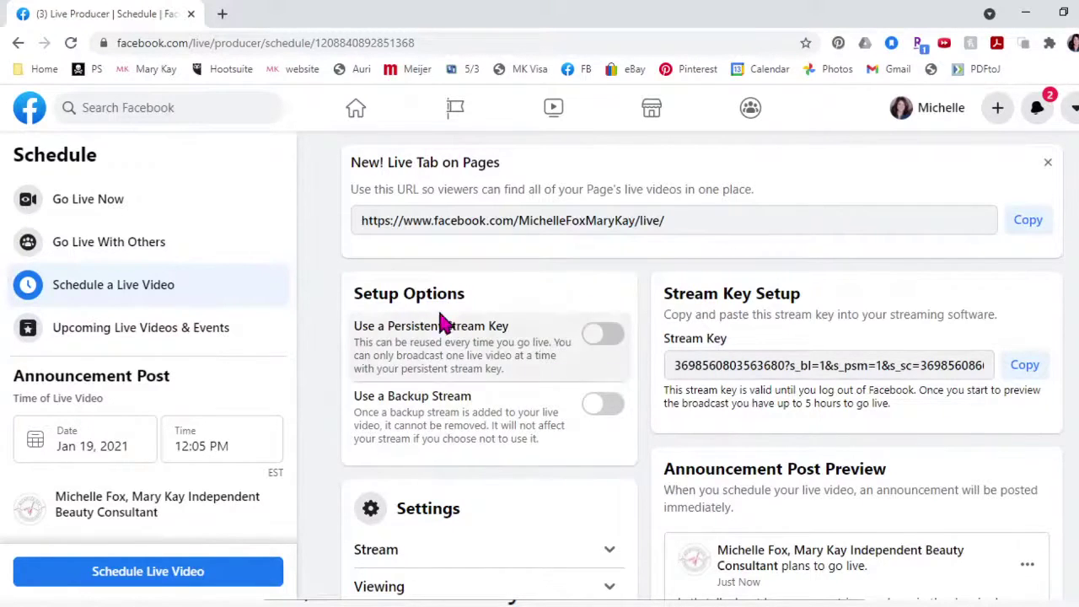
scroll(548, 455, "down", 2)
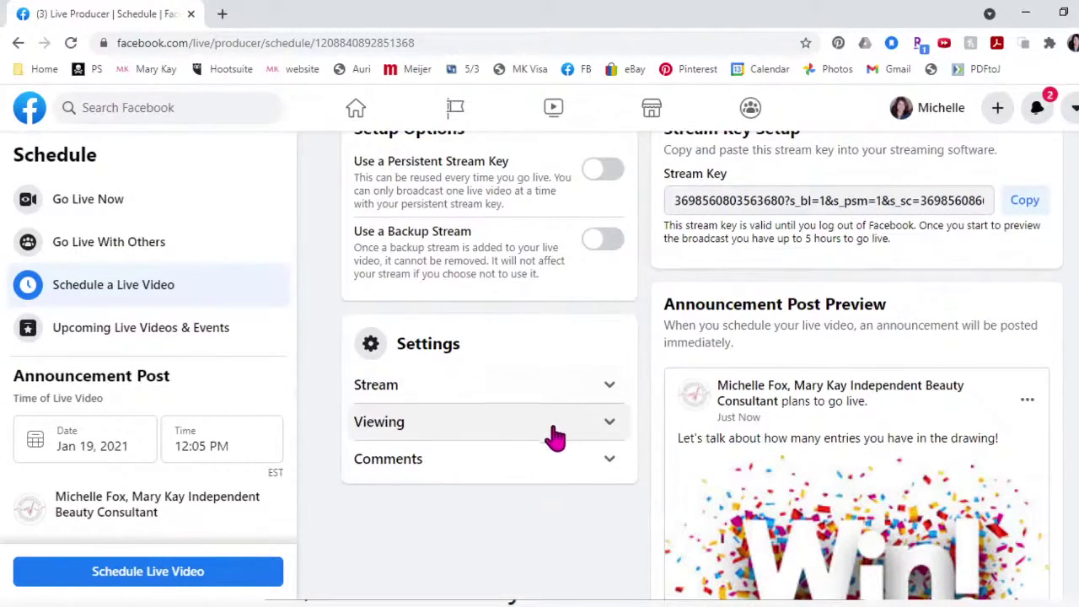
scroll(552, 433, "down", 3)
scroll(567, 384, "up", 1)
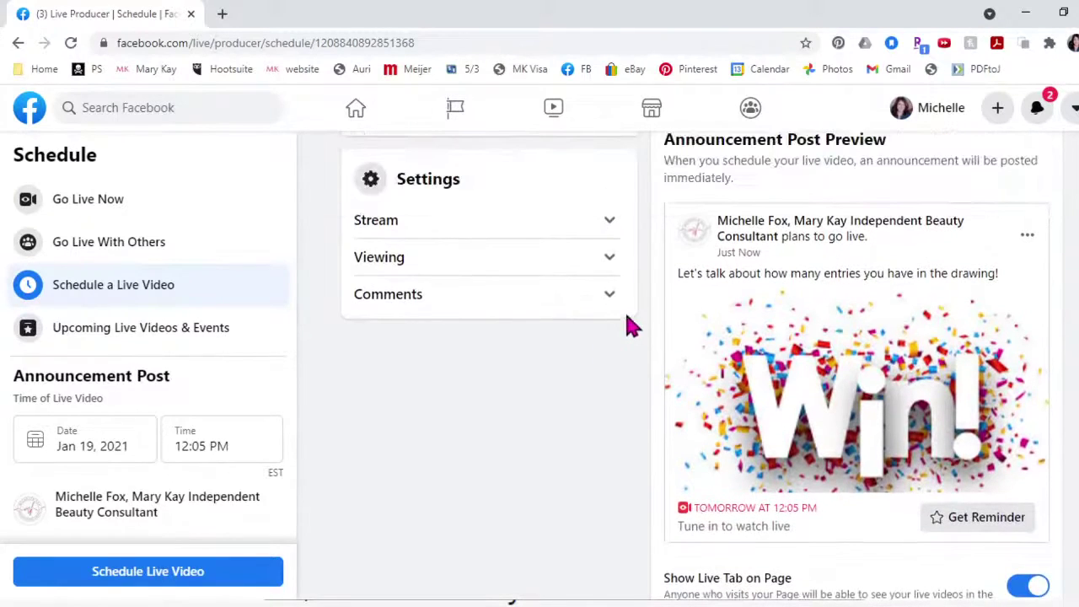
Step: Expand the stream, viewing and comments settings of the live video and examine the options in each
left_click(608, 228)
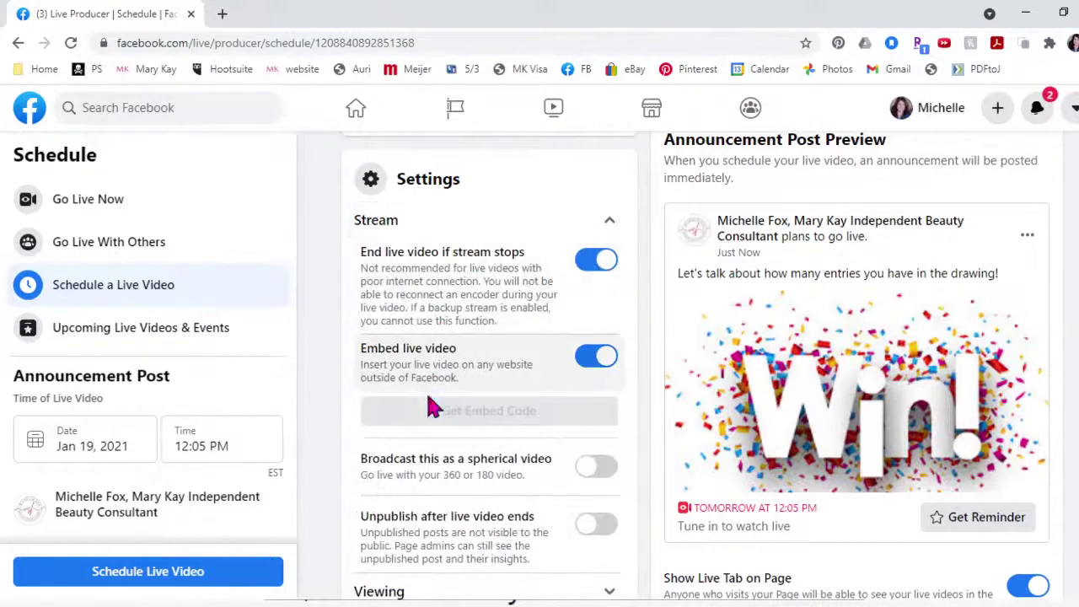
scroll(511, 524, "down", 2)
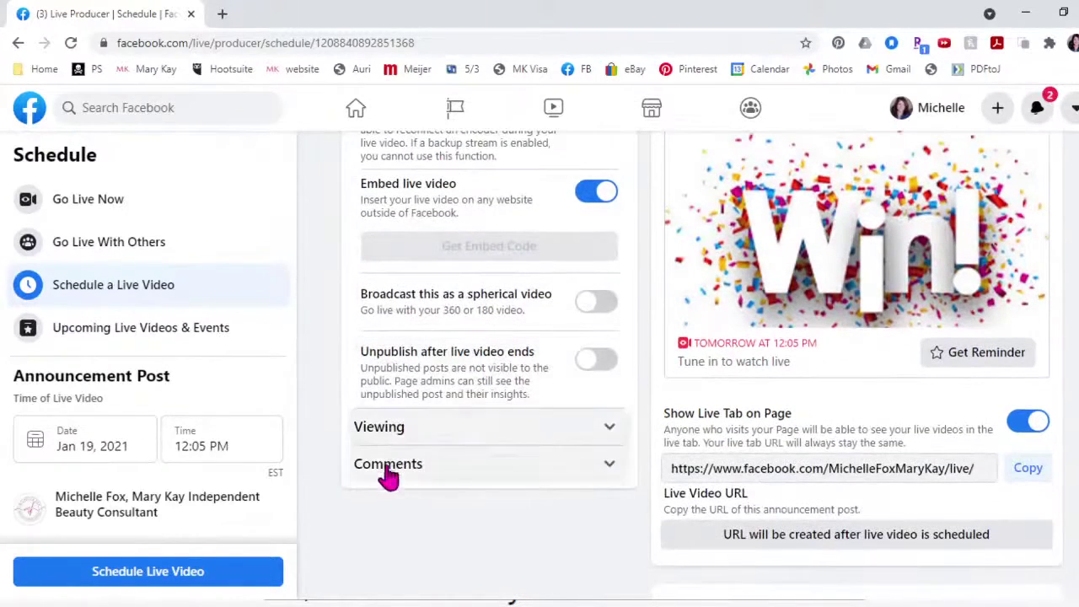
left_click(610, 430)
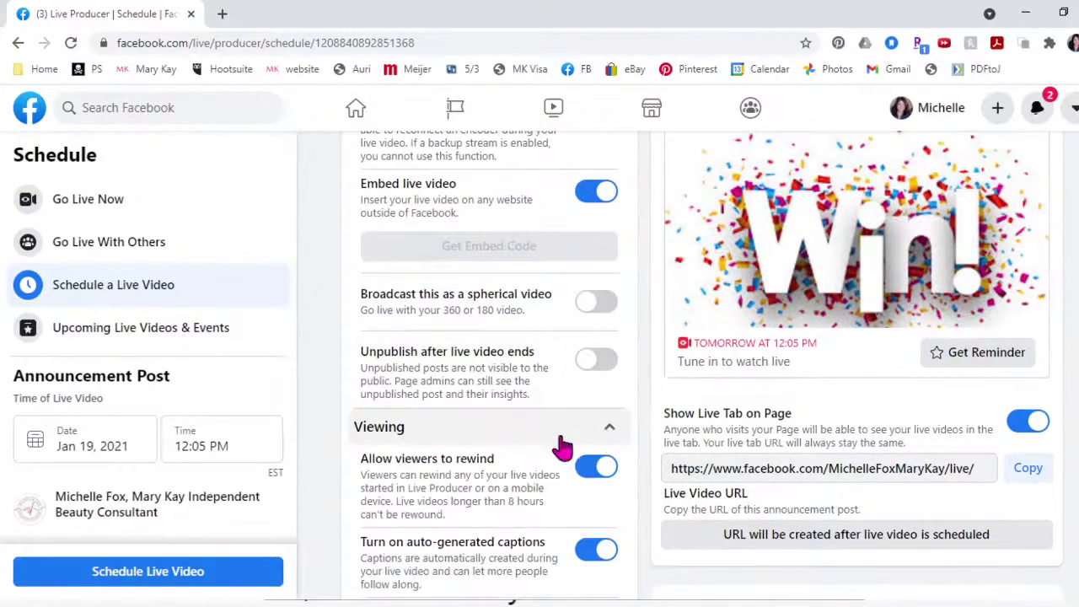
scroll(498, 472, "down", 2)
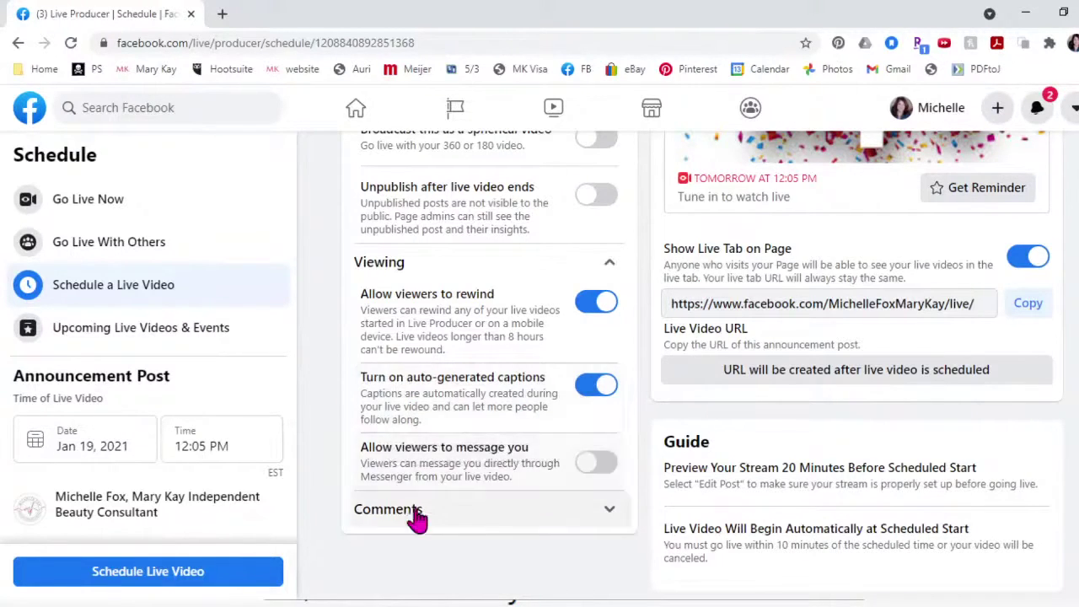
left_click(596, 514)
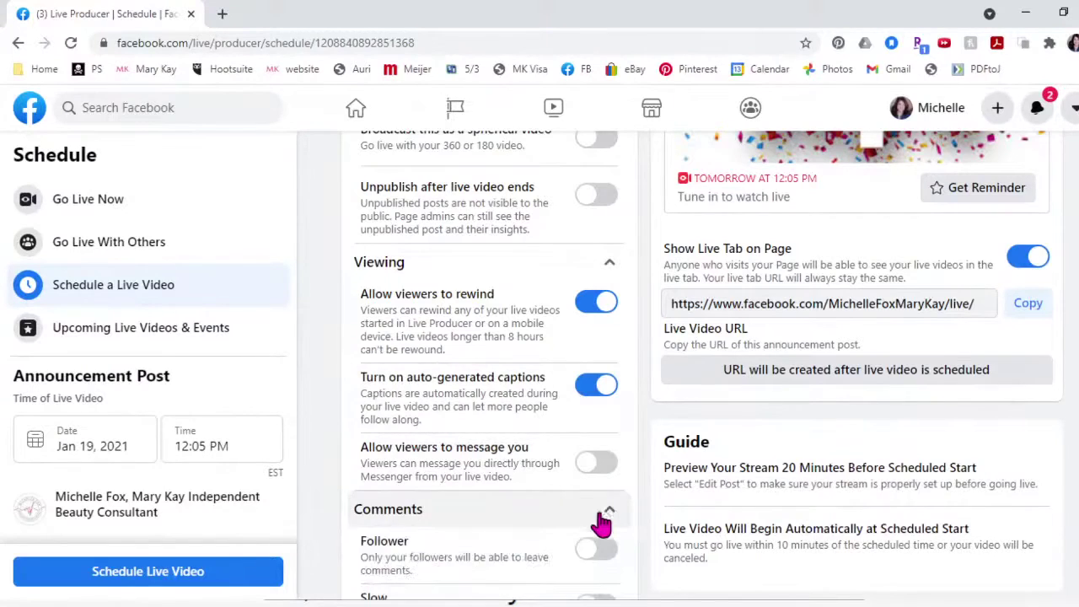
scroll(527, 574, "down", 3)
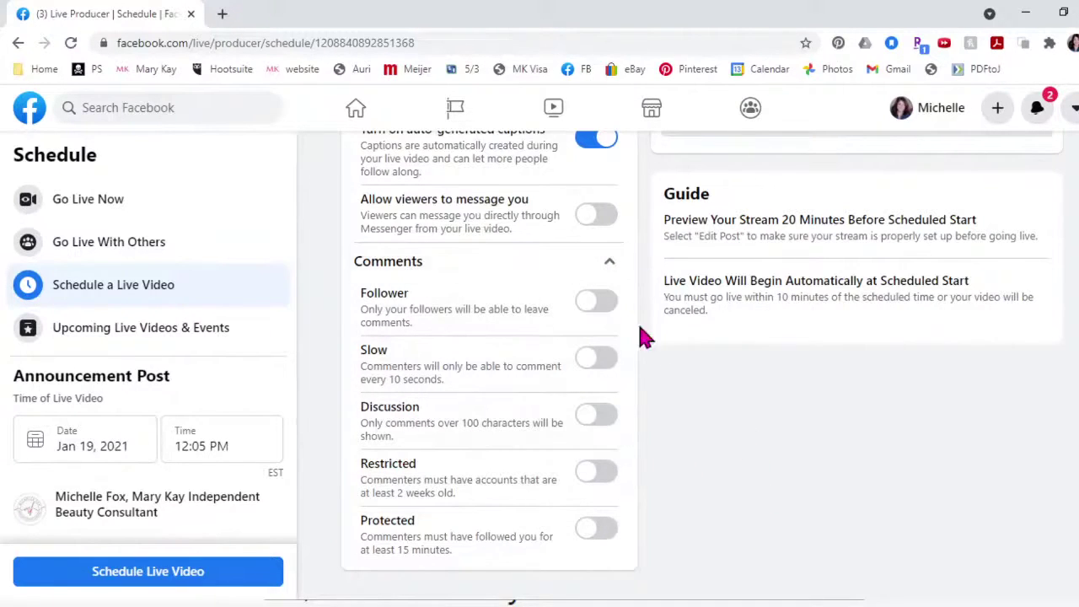
Step: Recheck the announcement post preview and Live tab options, and schedule the live video for Jan 19, 2021 at 12:05 PM
scroll(849, 565, "up", 3)
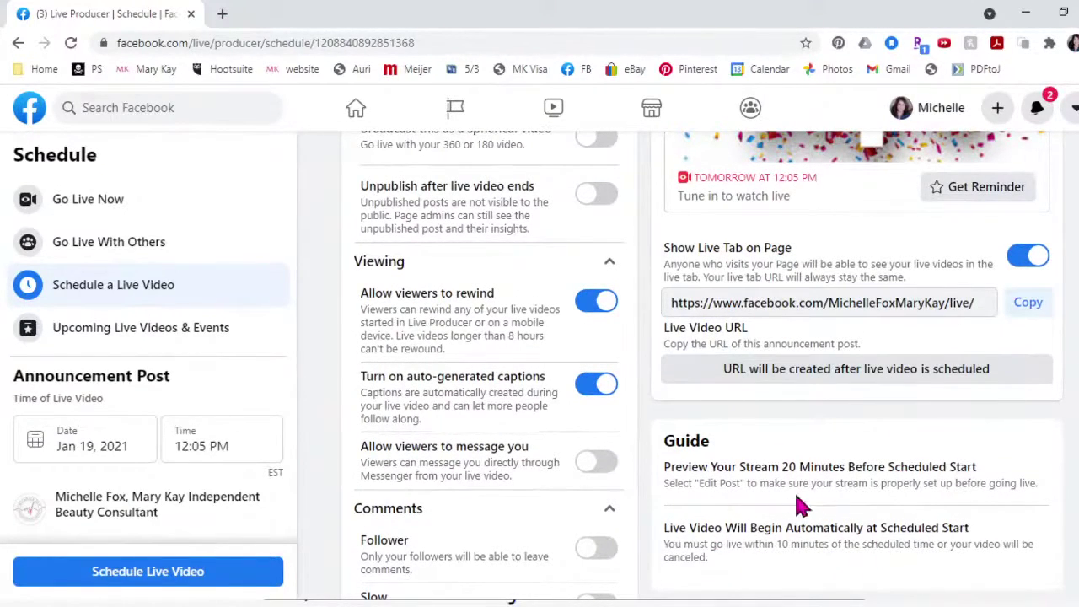
scroll(852, 493, "up", 3)
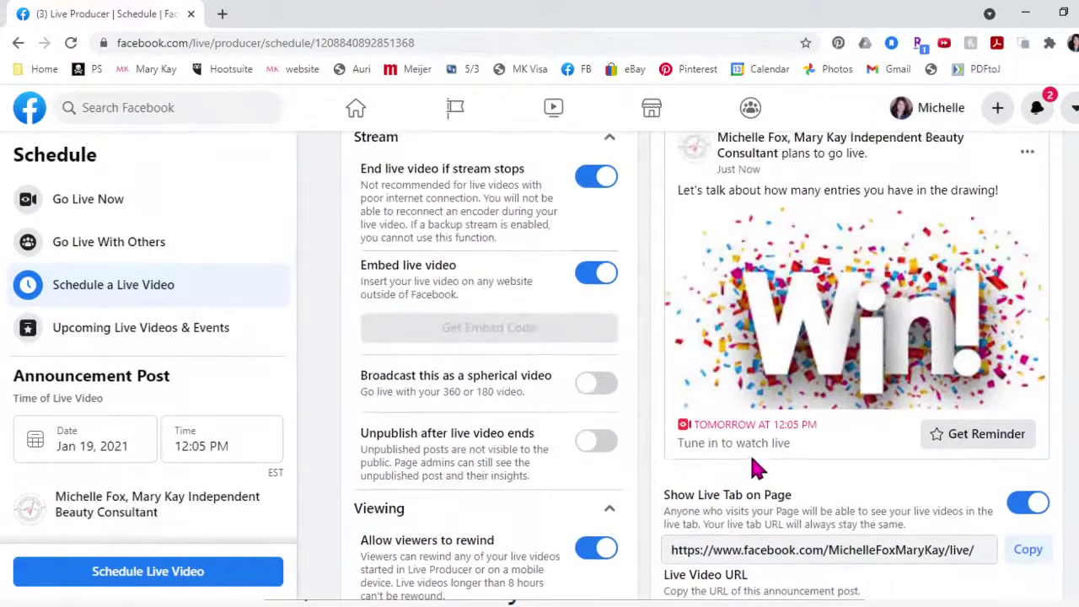
scroll(940, 312, "up", 1)
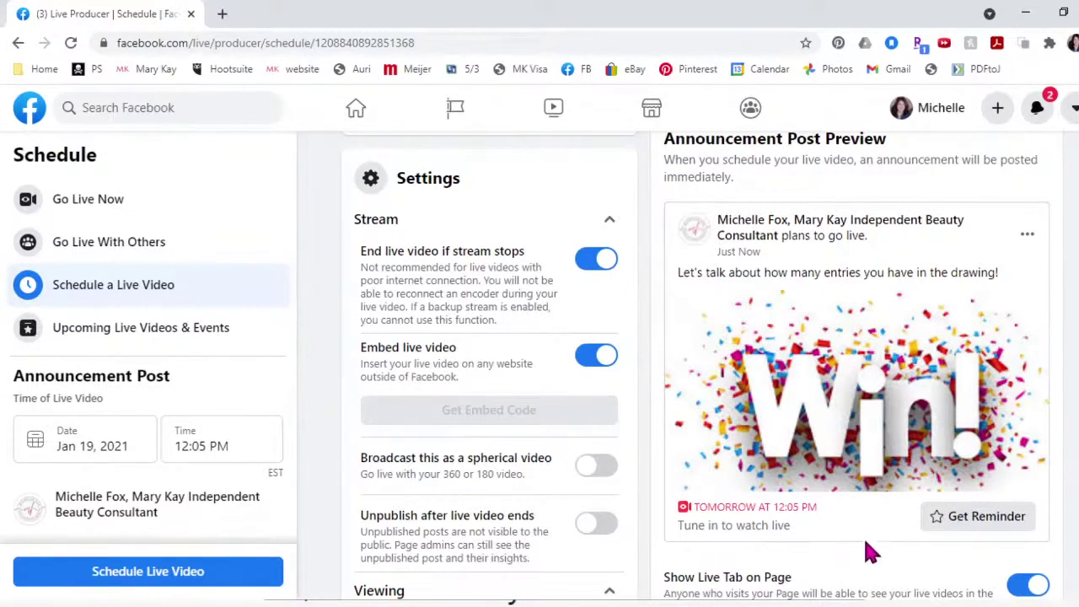
scroll(873, 552, "down", 1)
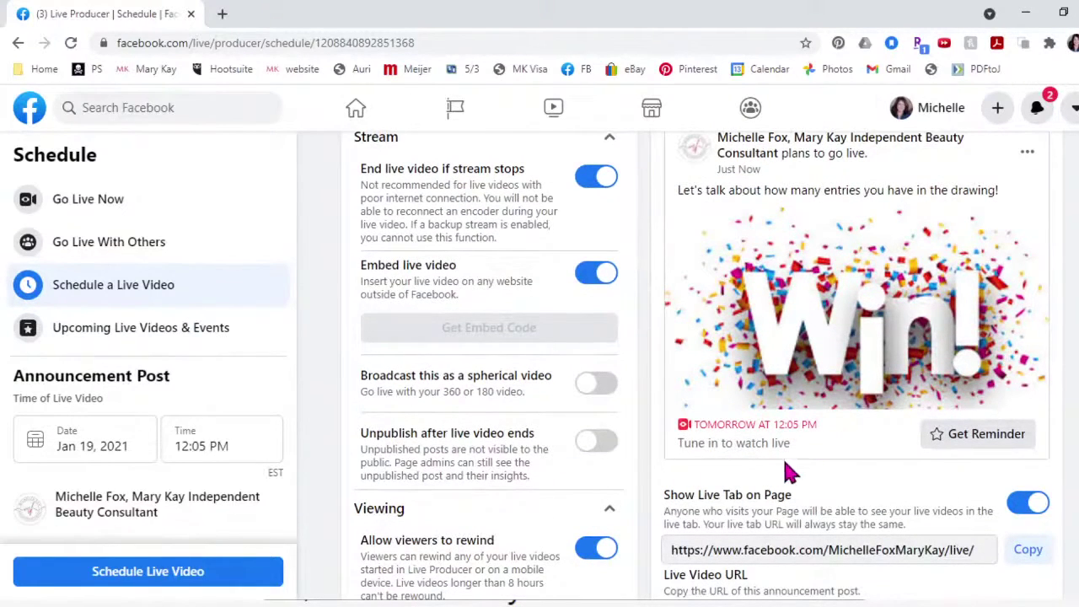
scroll(814, 527, "down", 1)
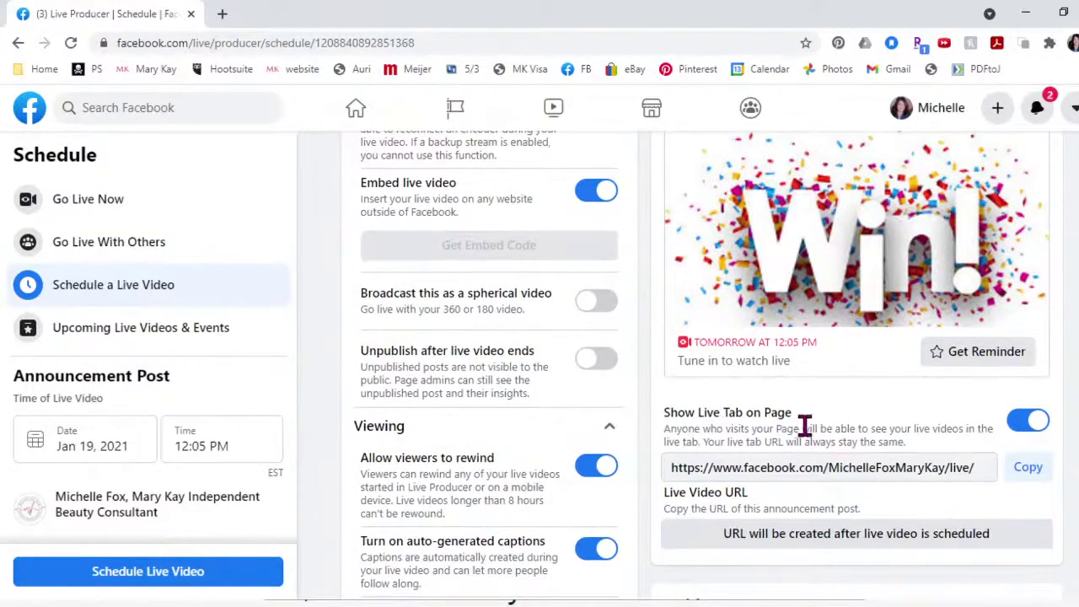
scroll(970, 516, "down", 4)
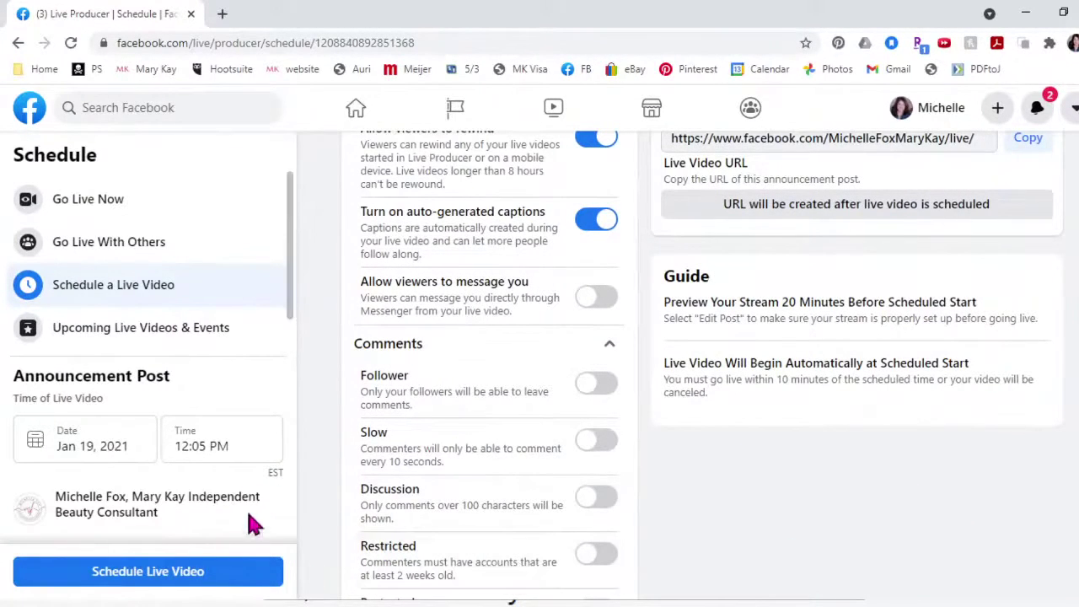
left_click(234, 571)
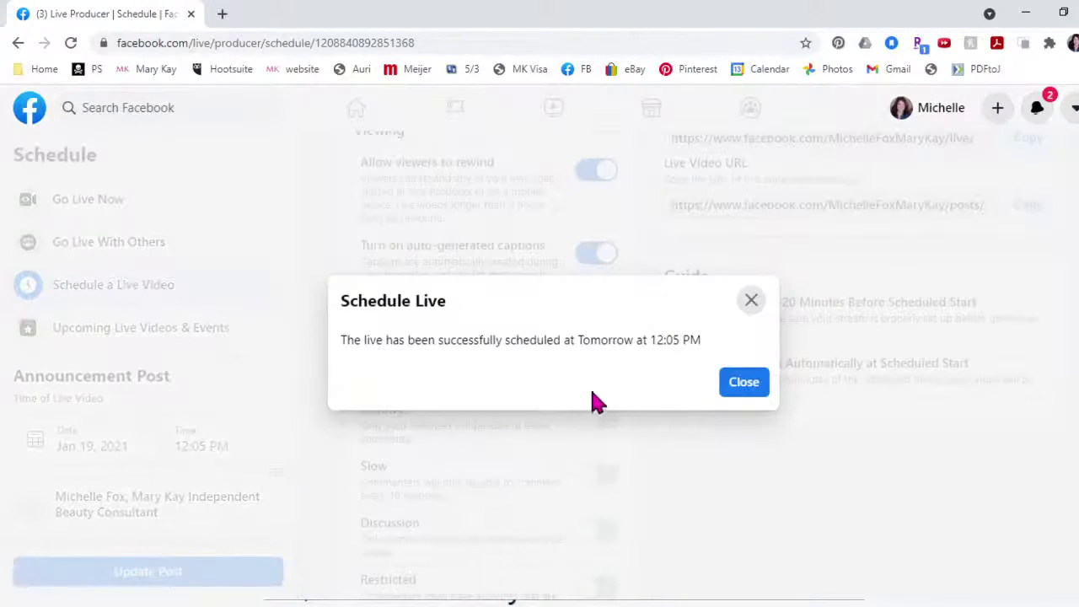
left_click(747, 390)
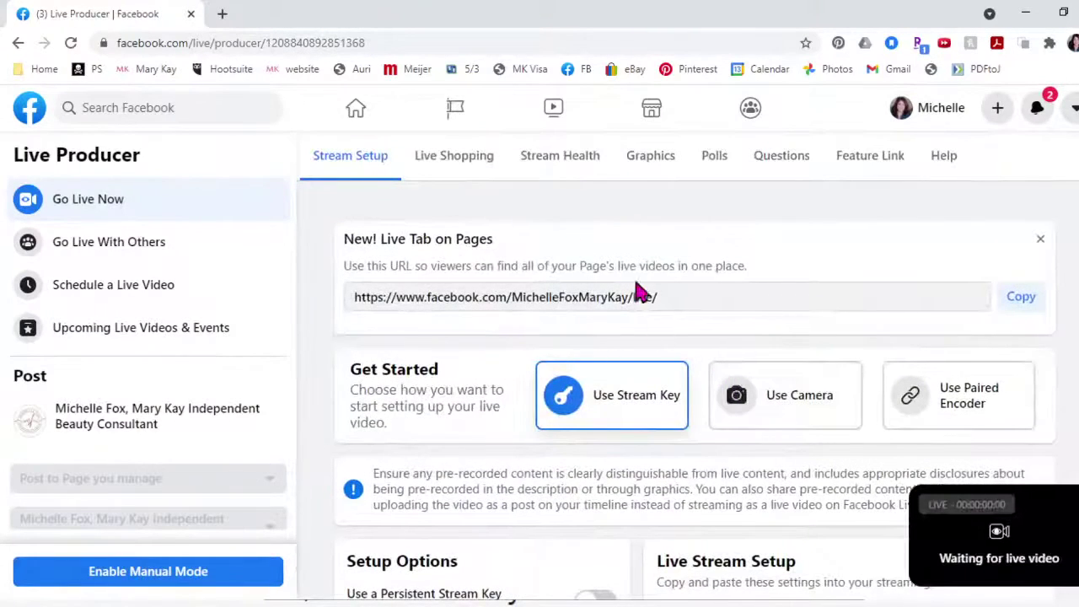
Step: Copy the server URL from the live stream setup of the scheduled video
mouse_move(944, 540)
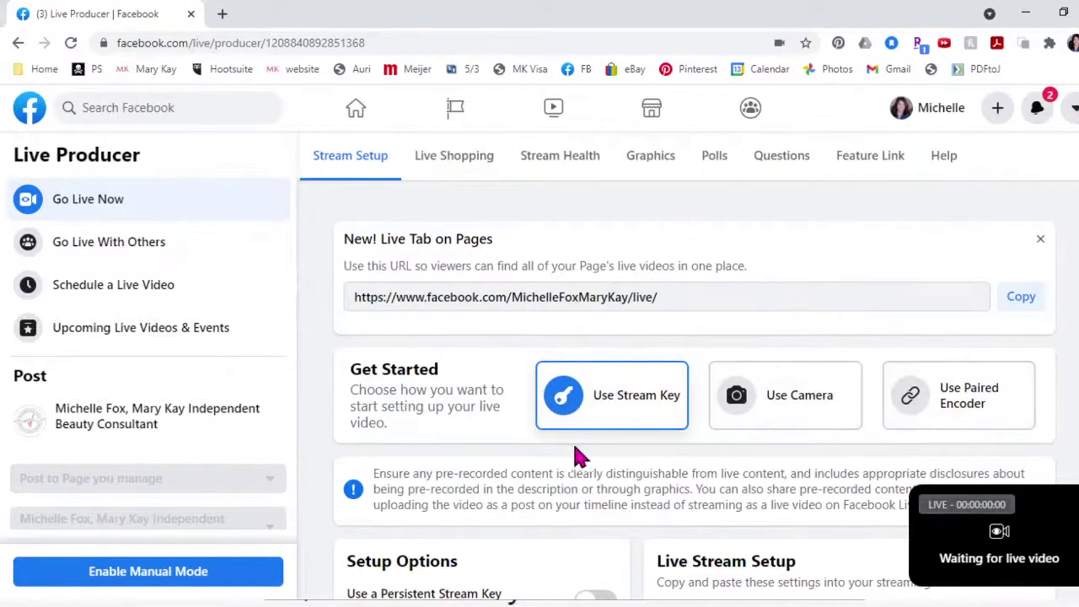
scroll(540, 489, "down", 2)
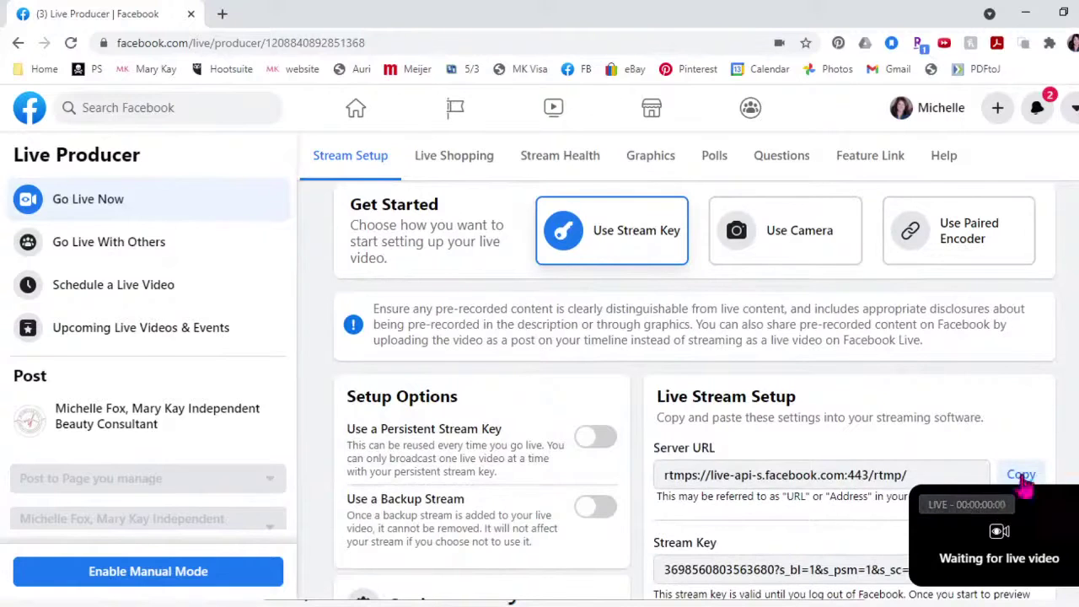
left_click(1022, 476)
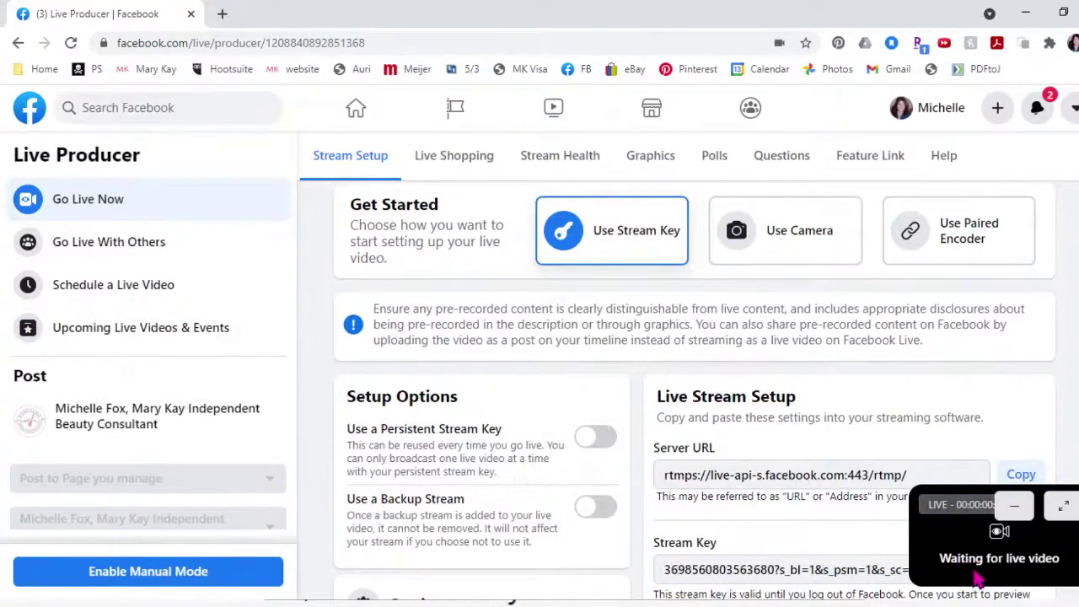
left_click(1020, 477)
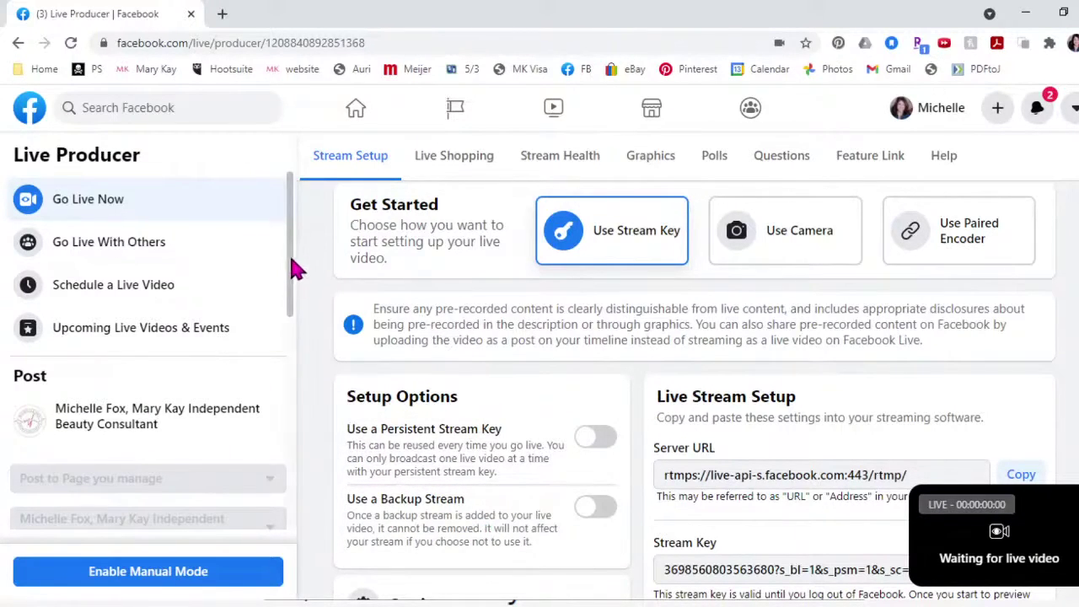
Step: Review the title, description and sharing options in the scheduled live video's post details
left_click_drag(295, 270, 301, 374)
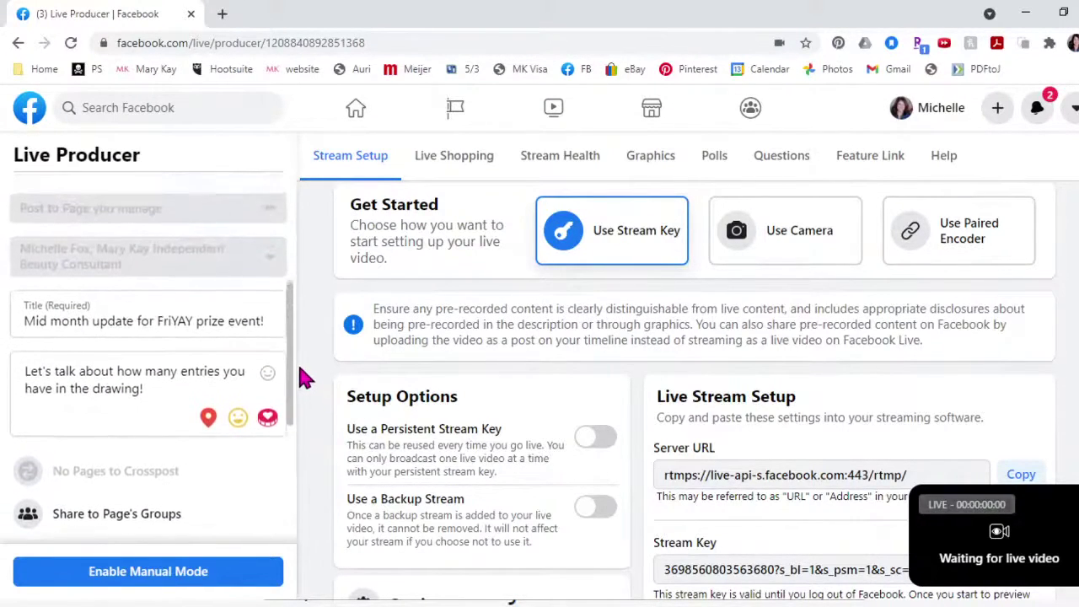
scroll(195, 392, "up", 1)
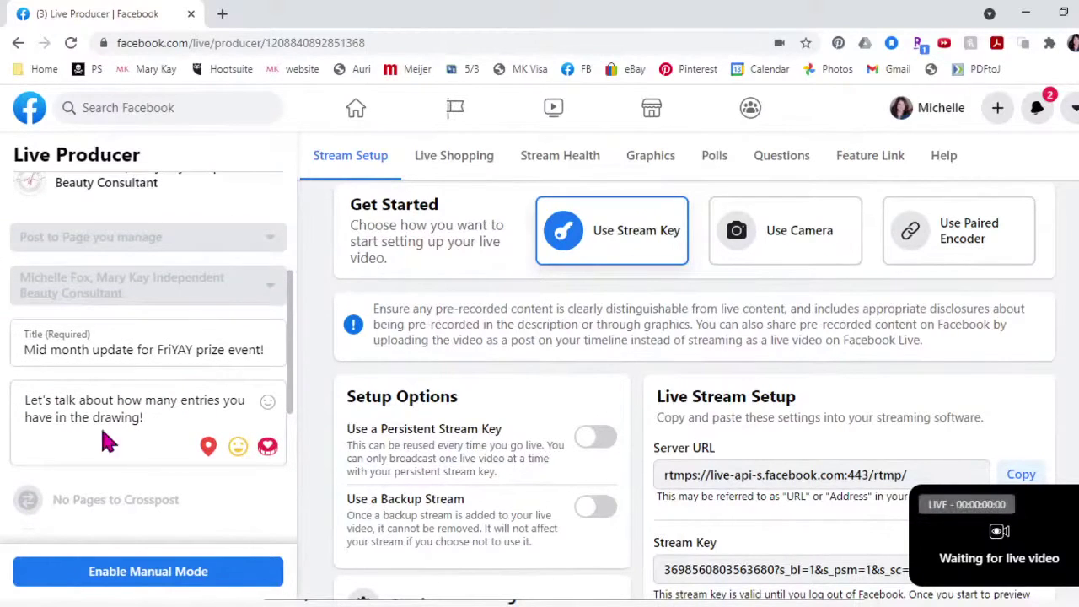